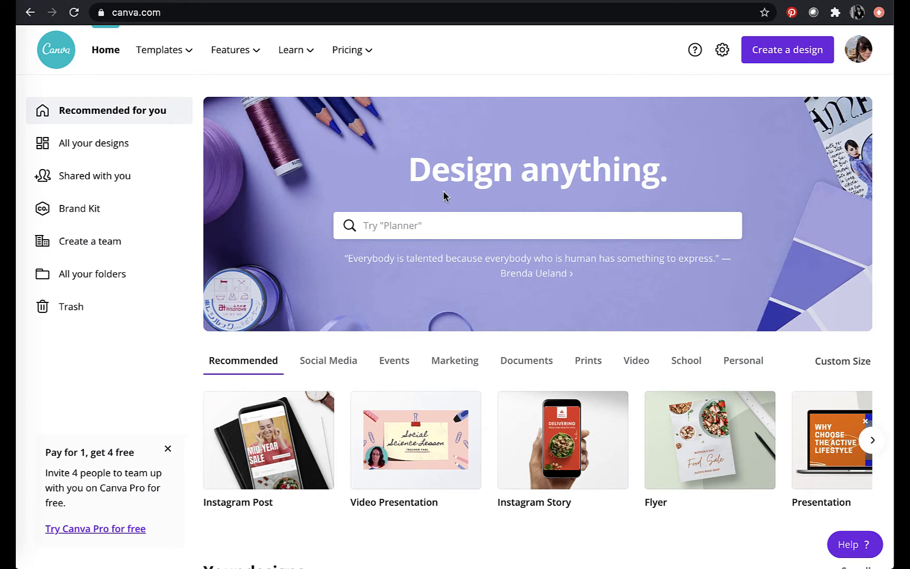
Create a new blank Instagram Post design from the list of suggested design types.
click(774, 59)
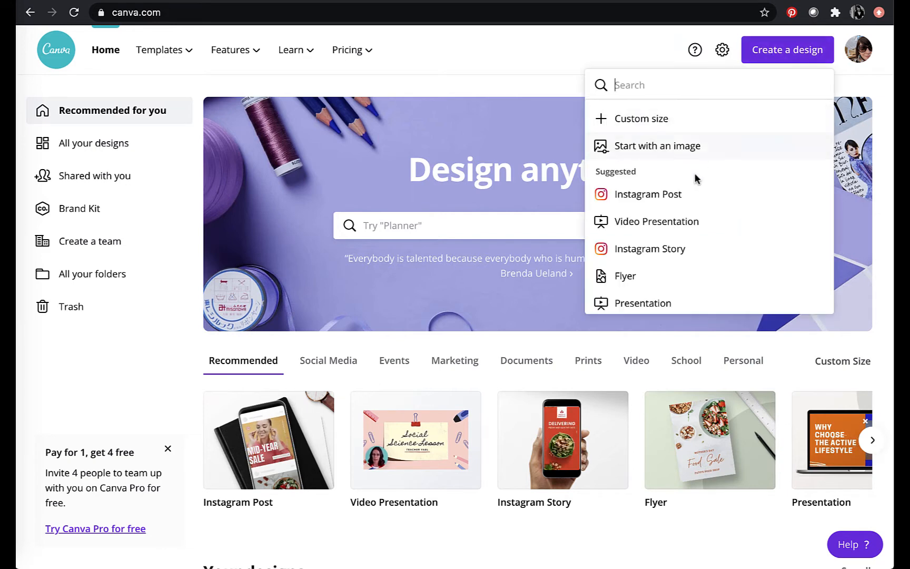
scroll(695, 224, down, 3)
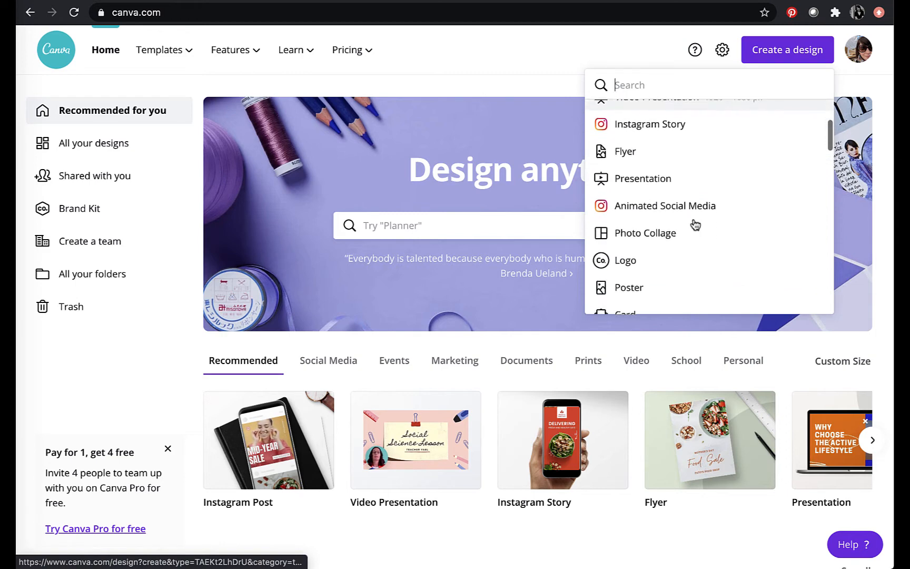
scroll(696, 225, down, 5)
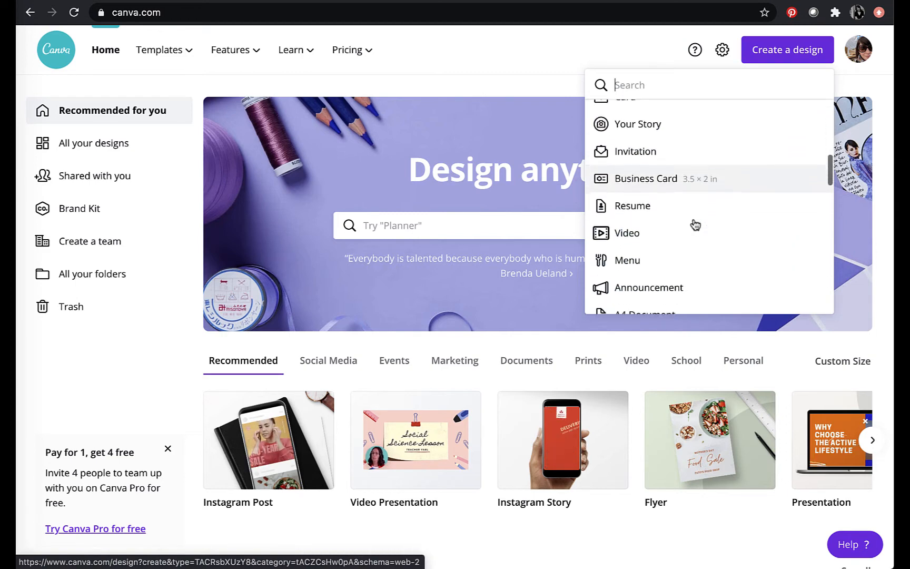
scroll(696, 225, down, 2)
scroll(695, 225, up, 10)
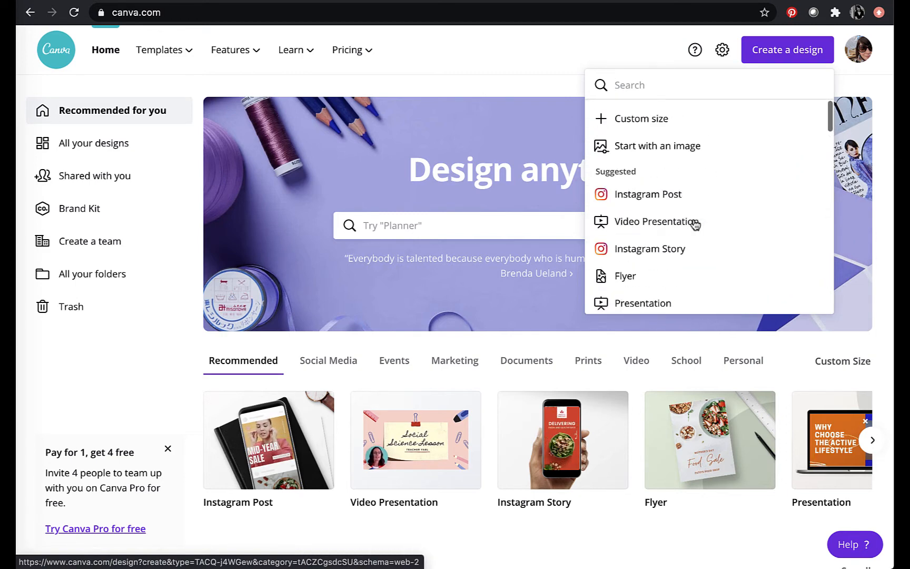
click(675, 199)
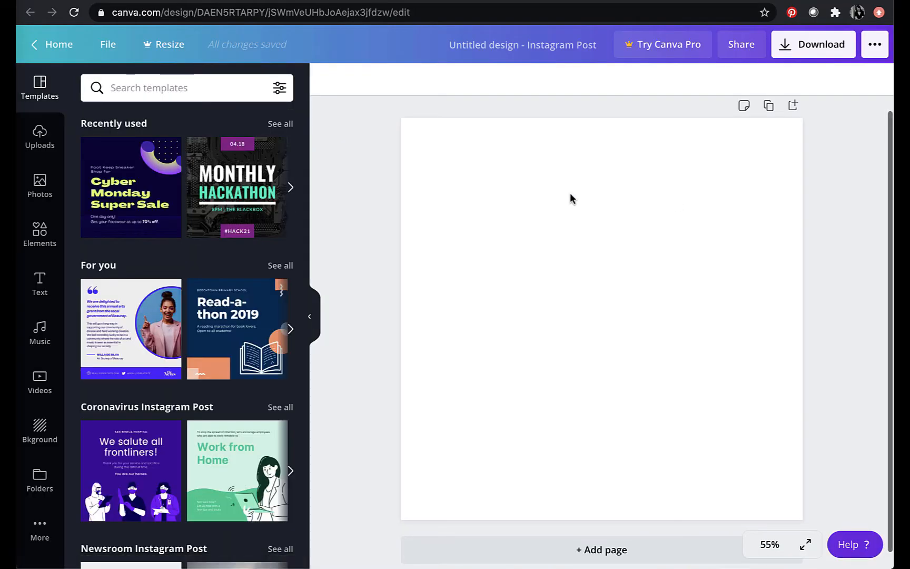
Browse the suggested Instagram Post templates, including the Love category, and search the templates for TECH.
scroll(212, 284, down, 3)
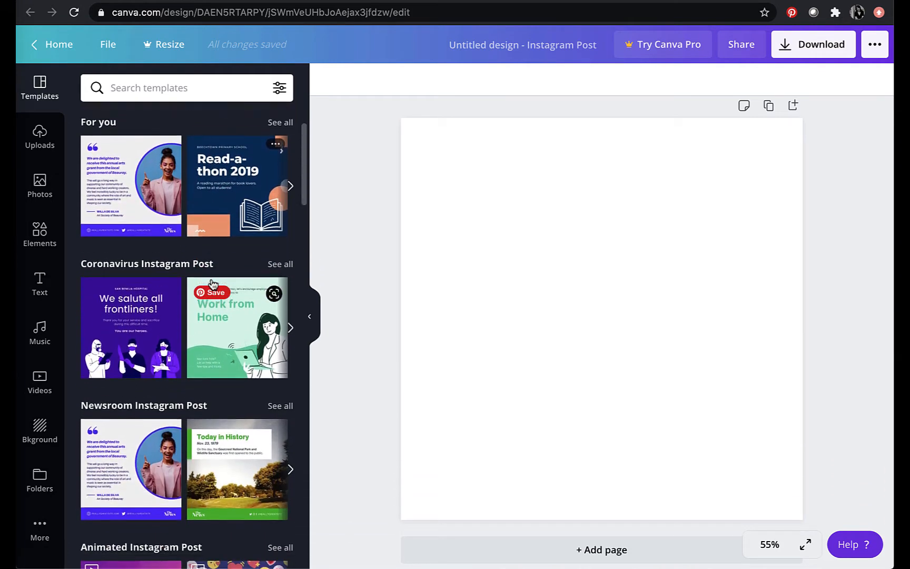
scroll(213, 284, down, 7)
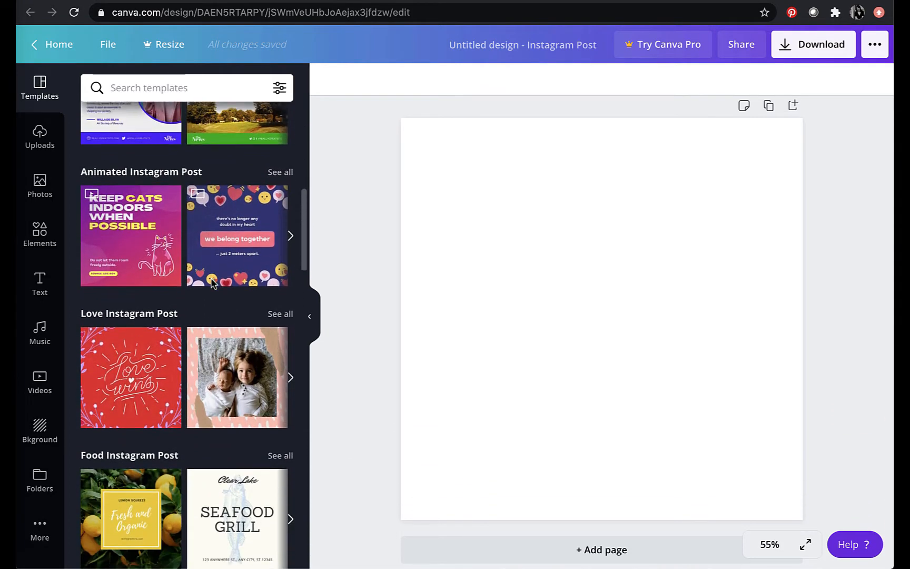
click(291, 368)
click(291, 367)
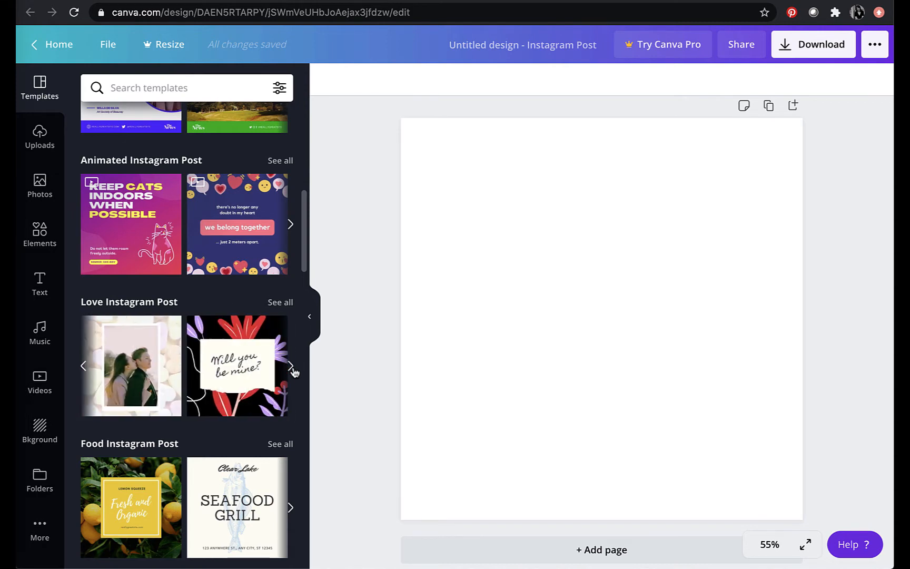
click(222, 88)
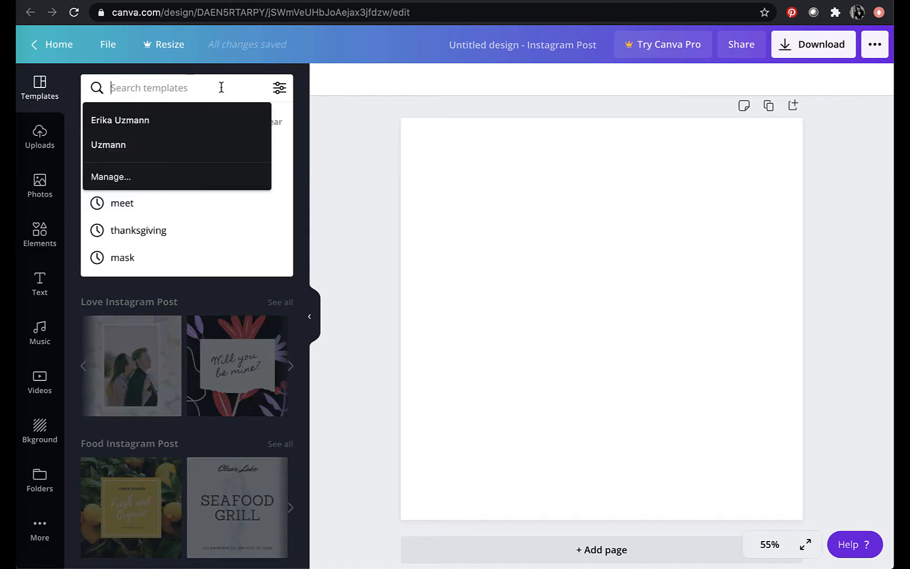
text(TECH)
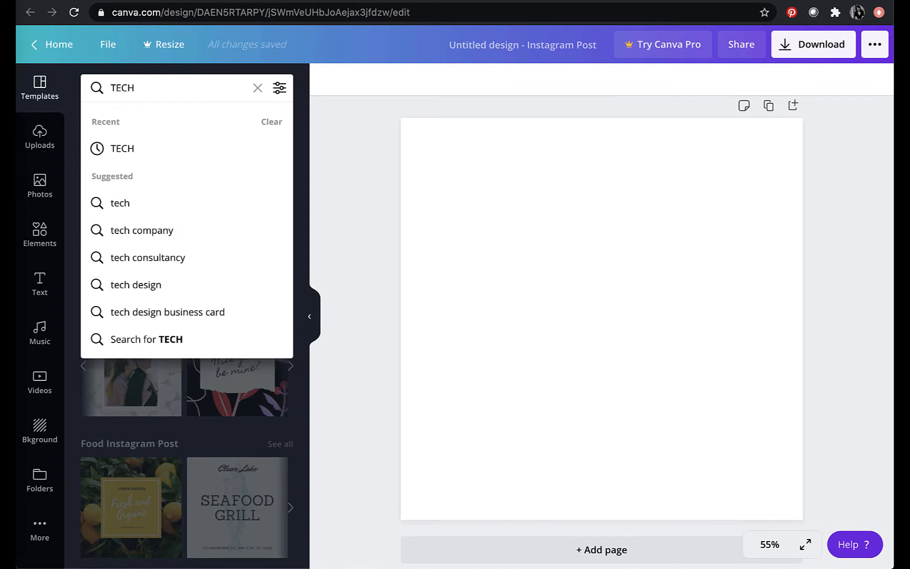
key(Return)
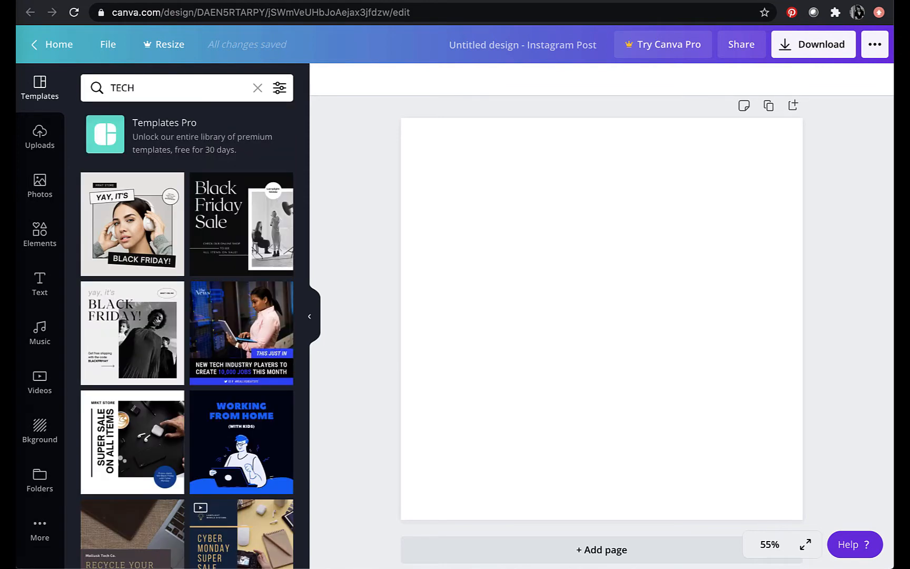
Apply the dark blue Cyber Monday Super Sale template from the TECH results to the page.
scroll(203, 226, down, 5)
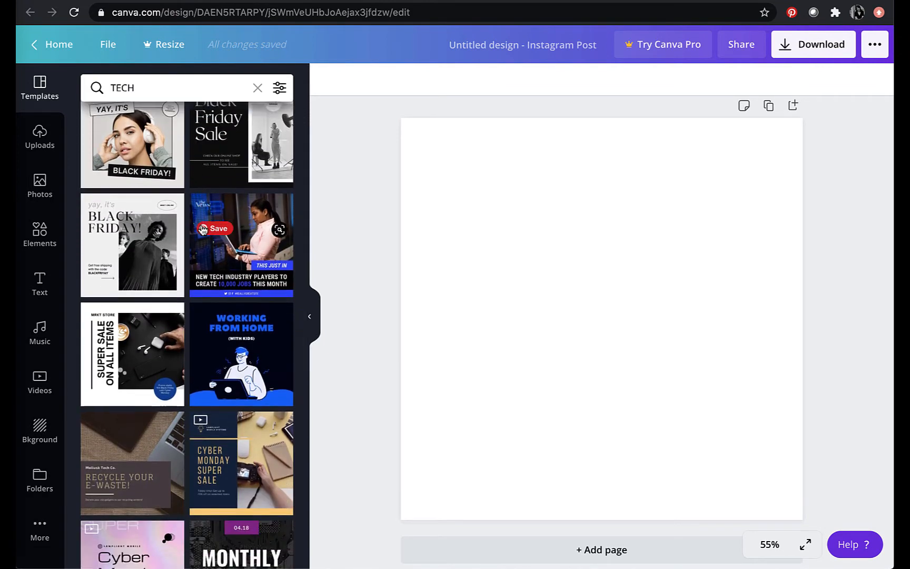
scroll(202, 229, down, 1)
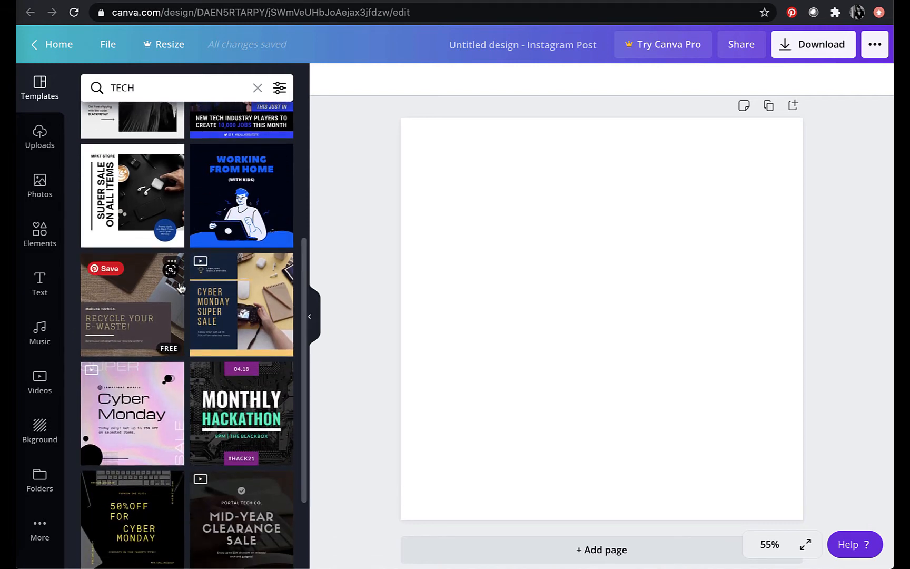
scroll(182, 274, down, 5)
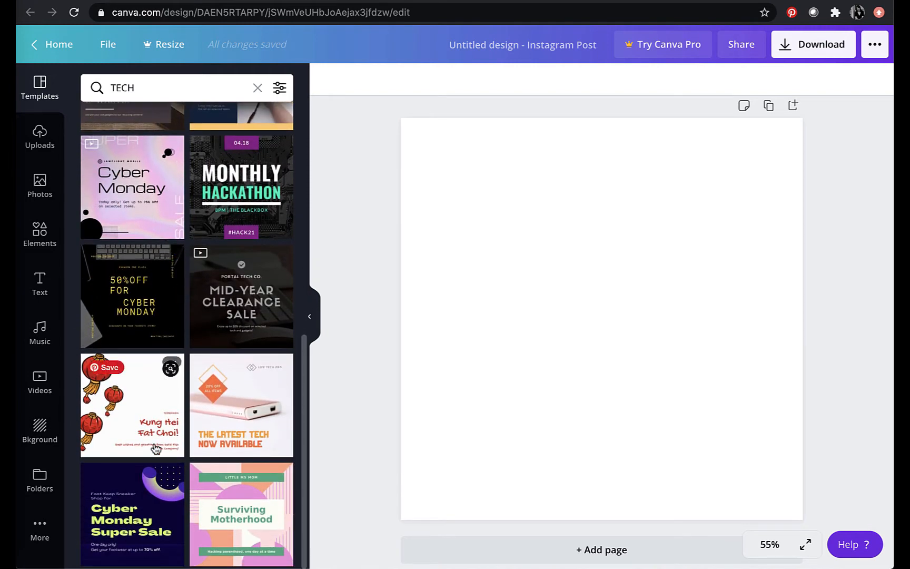
click(146, 509)
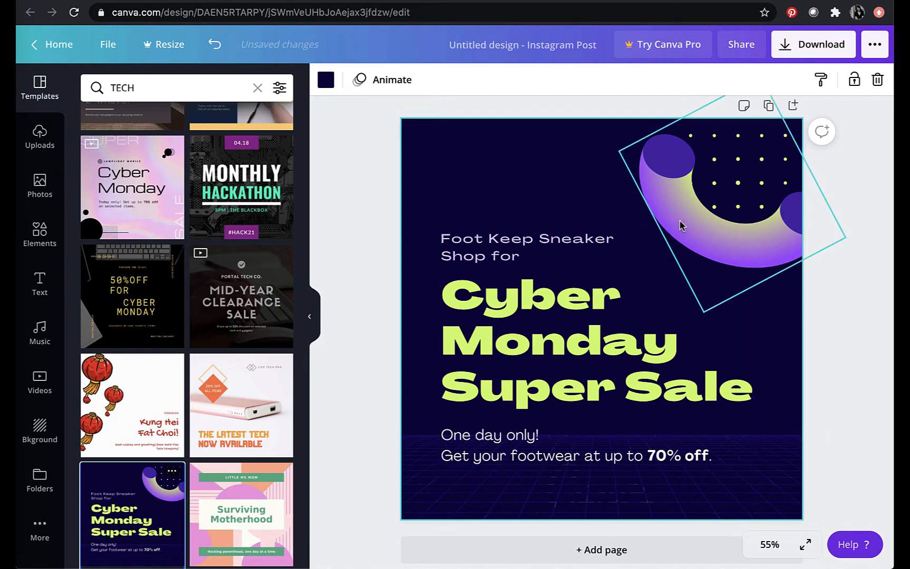
Replace the small "Foot Keep Sneaker Shop for" line above the headline with MAKERSPACEURI.
click(580, 346)
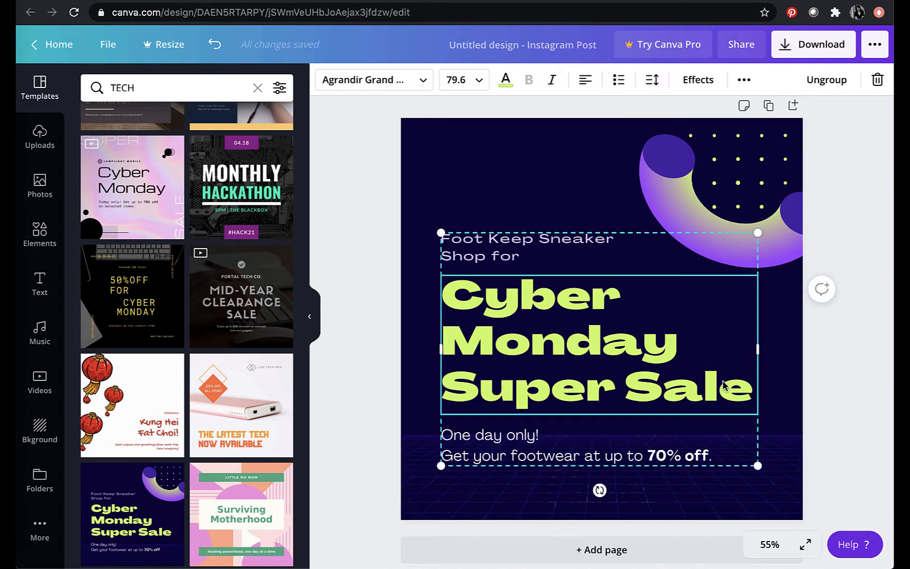
click(586, 242)
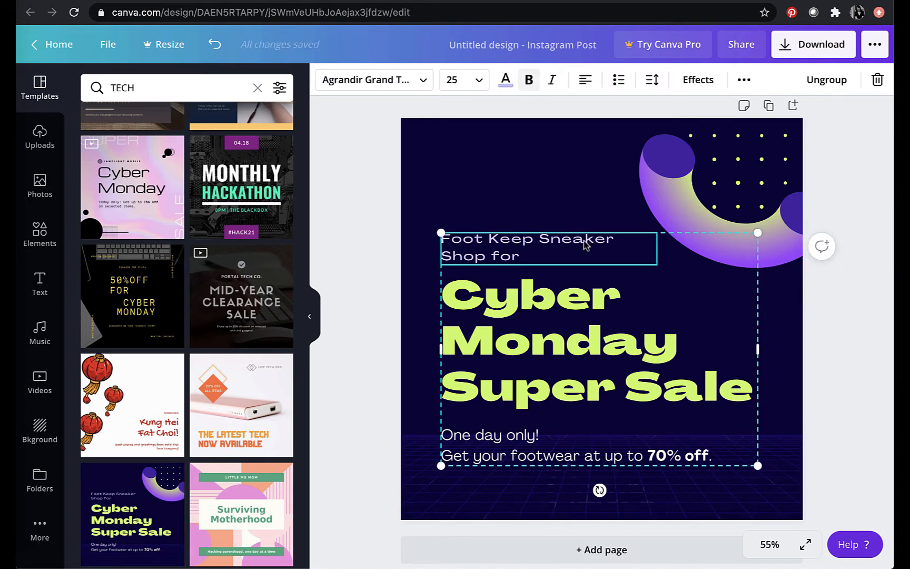
triple_click(522, 258)
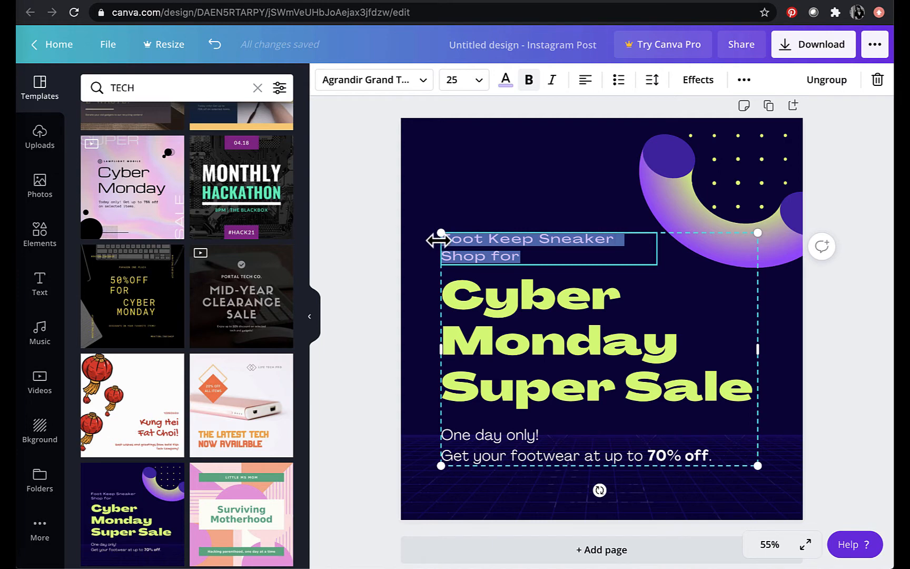
key(BackSpace)
text(MAKERSPACEURI)
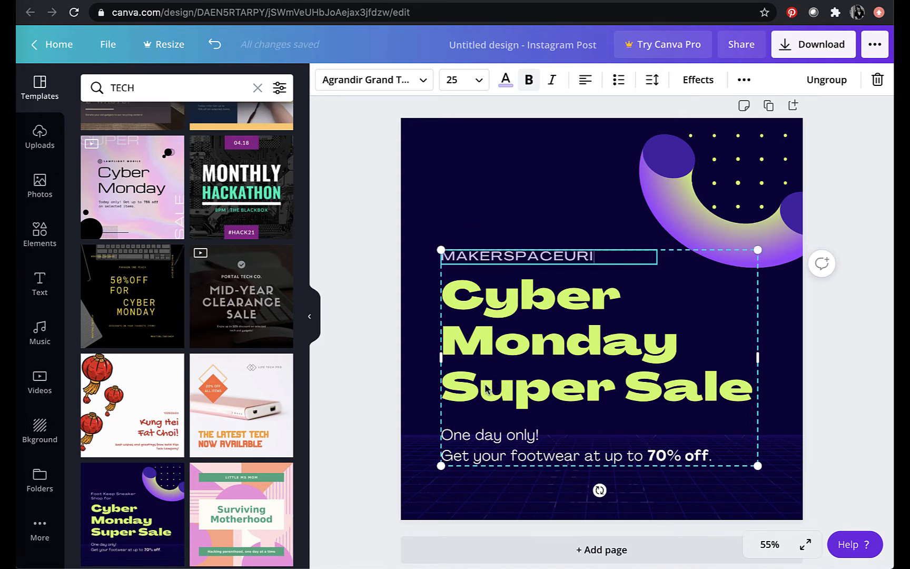
Replace the large "Cyber Monday Super Sale" headline with INTRO TO CANVA.
click(552, 390)
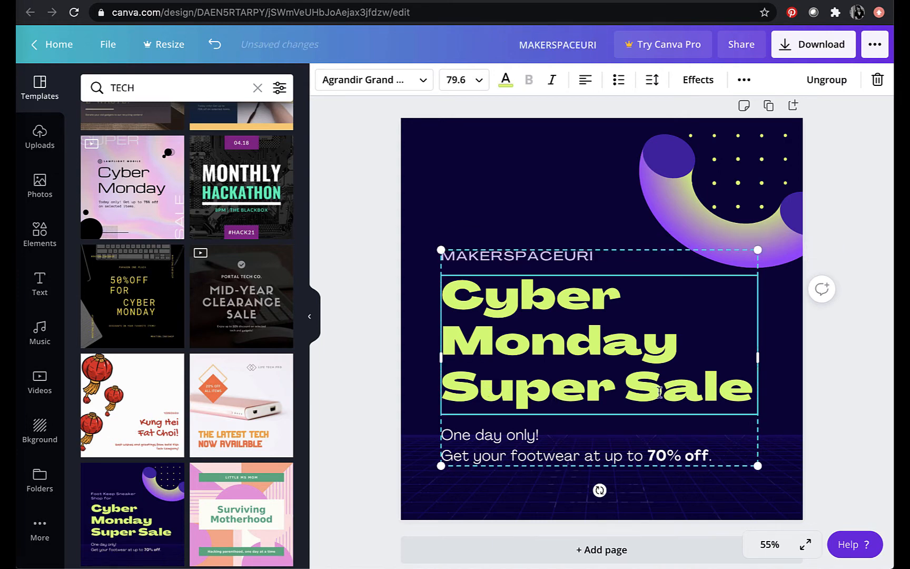
drag(754, 389, 460, 305)
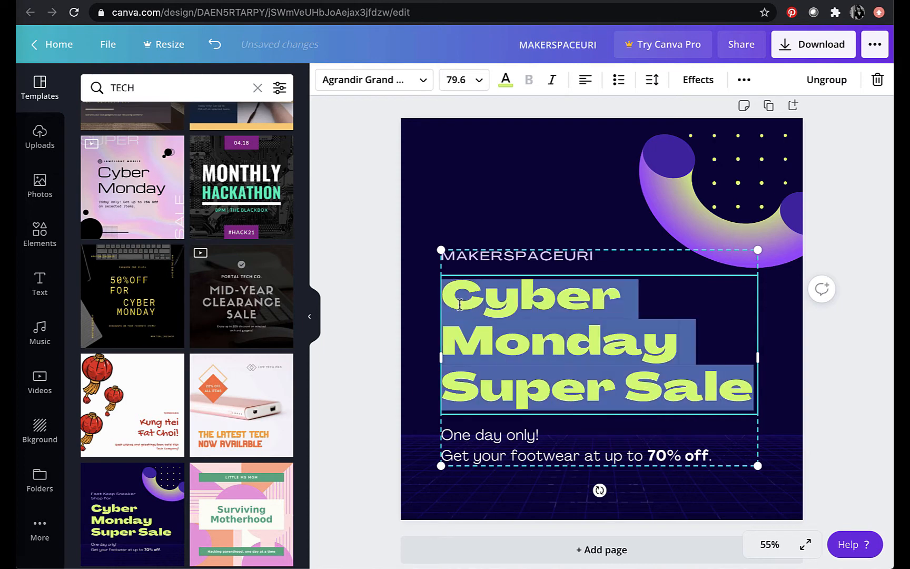
text(INTRO TO)
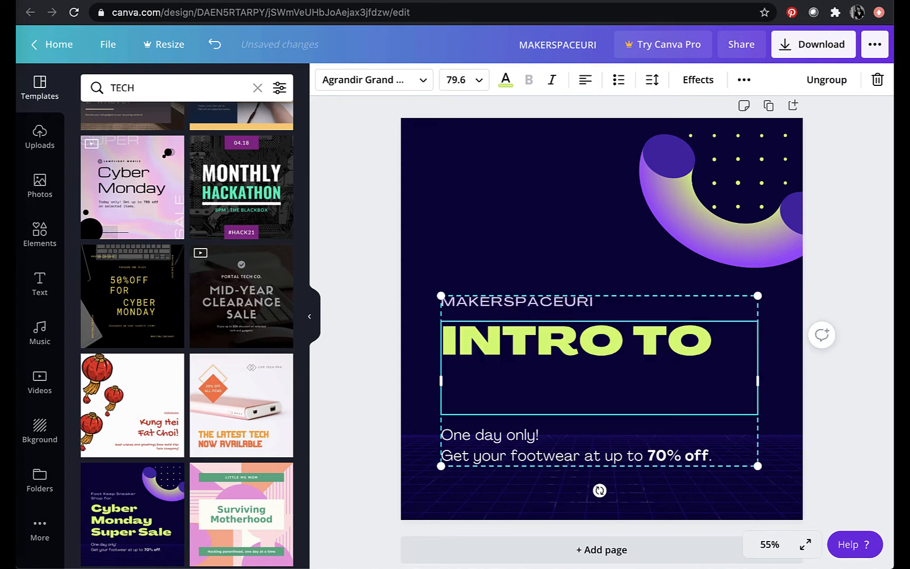
text( CANVA)
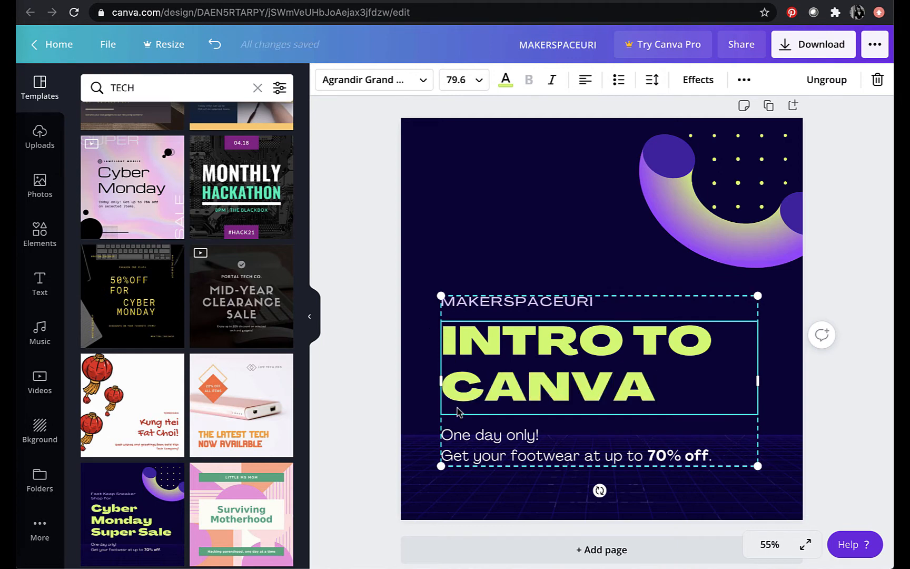
Replace the two-line footwear offer below the headline with NOW ON YOUTUBE!
click(465, 443)
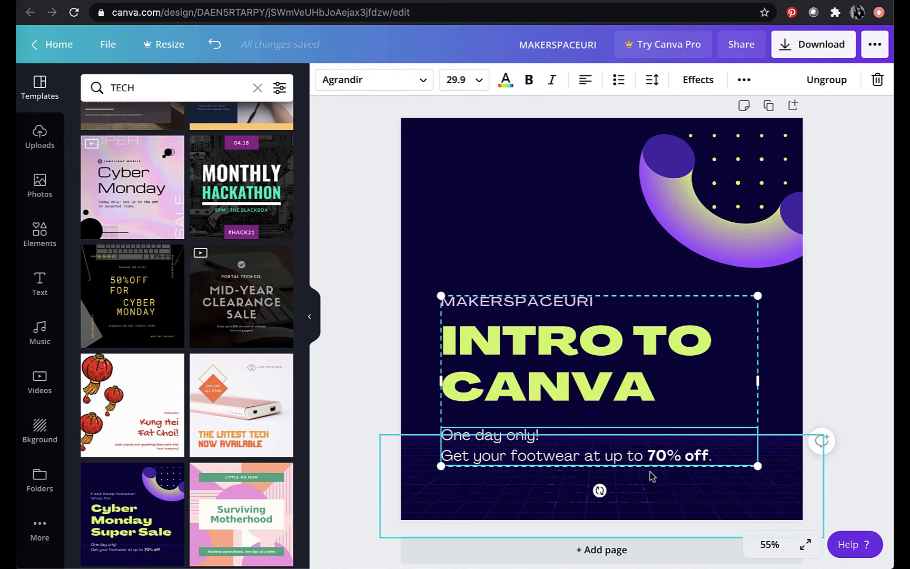
drag(650, 457, 718, 456)
drag(611, 446, 445, 439)
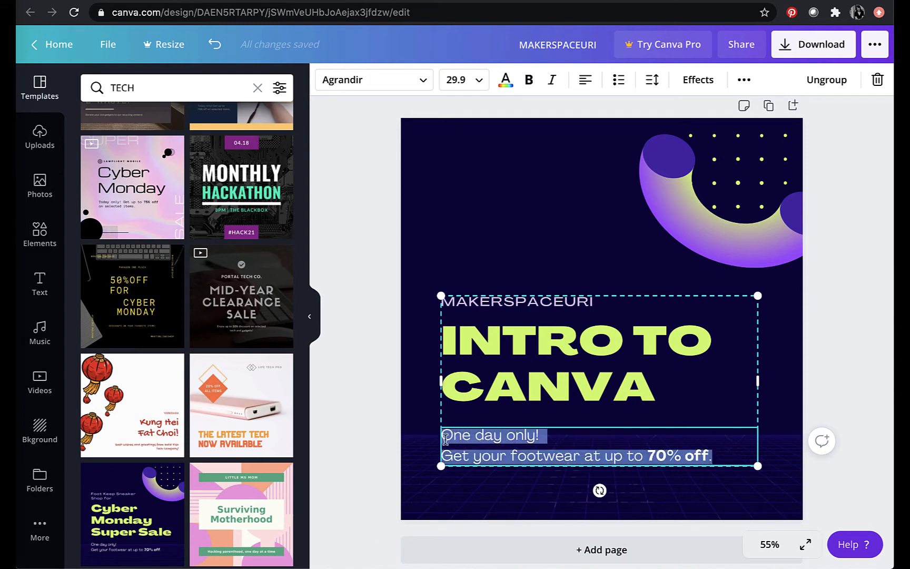
key(BackSpace)
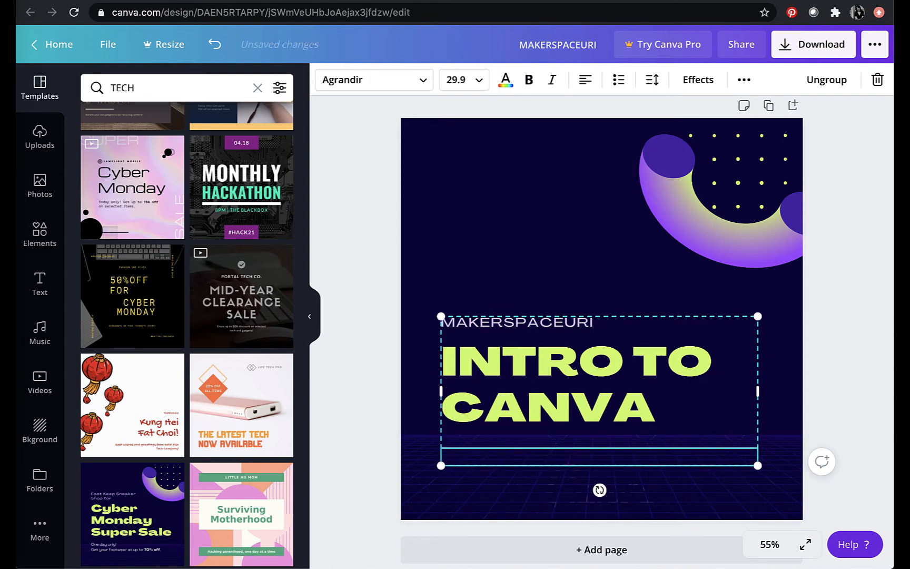
text(NOW ON YOUTUB)
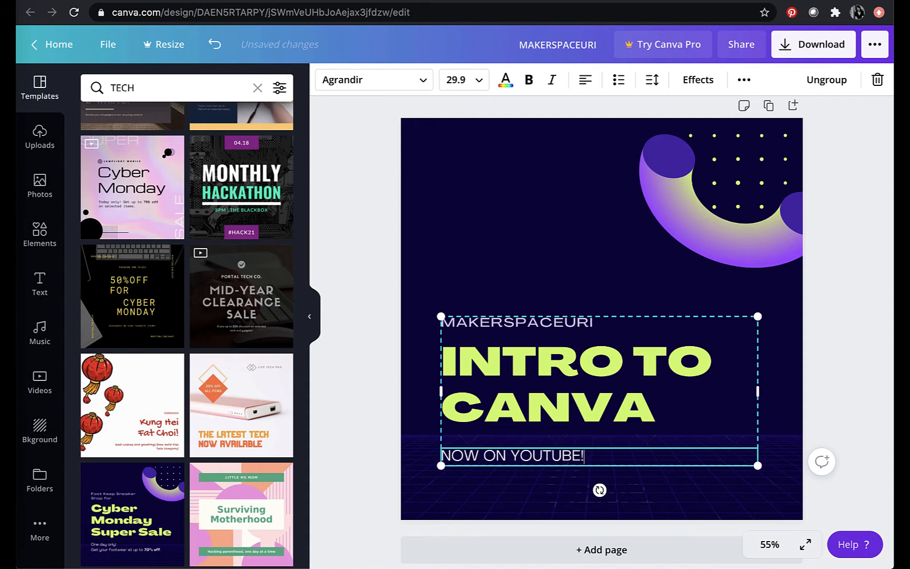
text(E!)
Make the whole NOW ON YOUTUBE! line bold and deselect the text.
drag(586, 455, 445, 457)
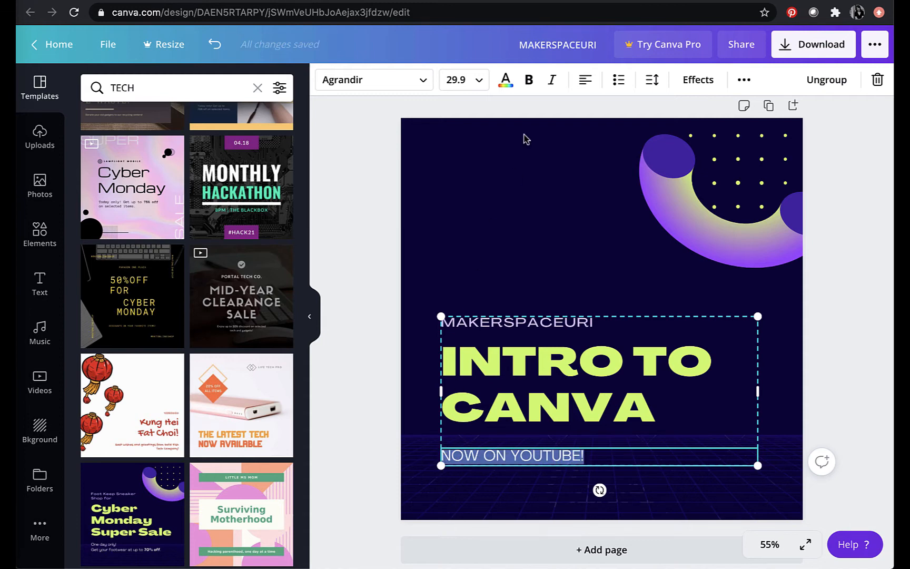
click(530, 80)
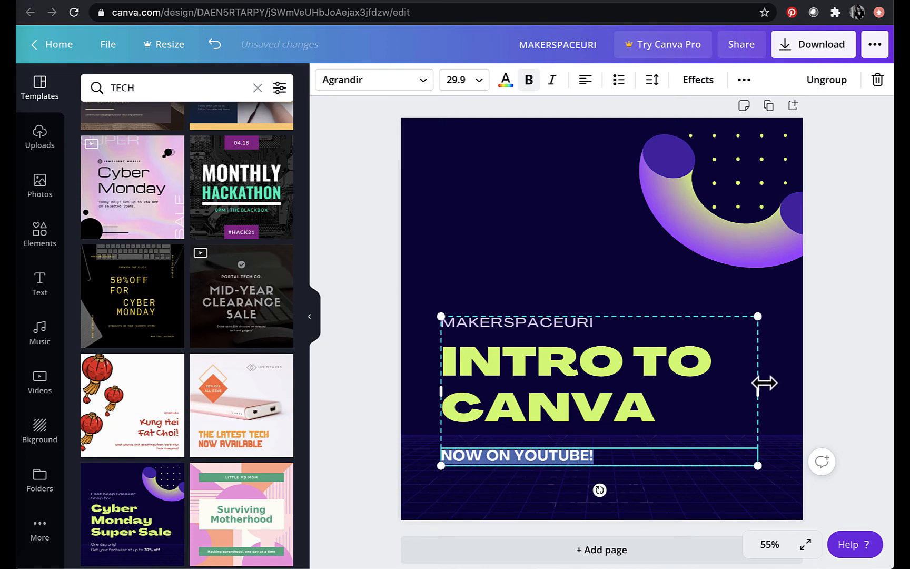
click(785, 415)
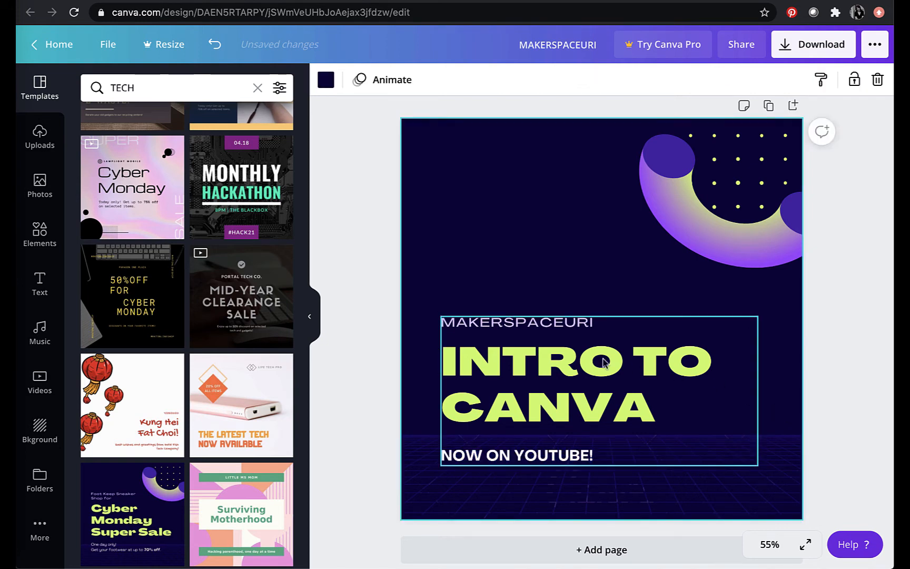
Try to move the MAKERSPACEURI line upward within the grouped text, and undo the move.
click(568, 330)
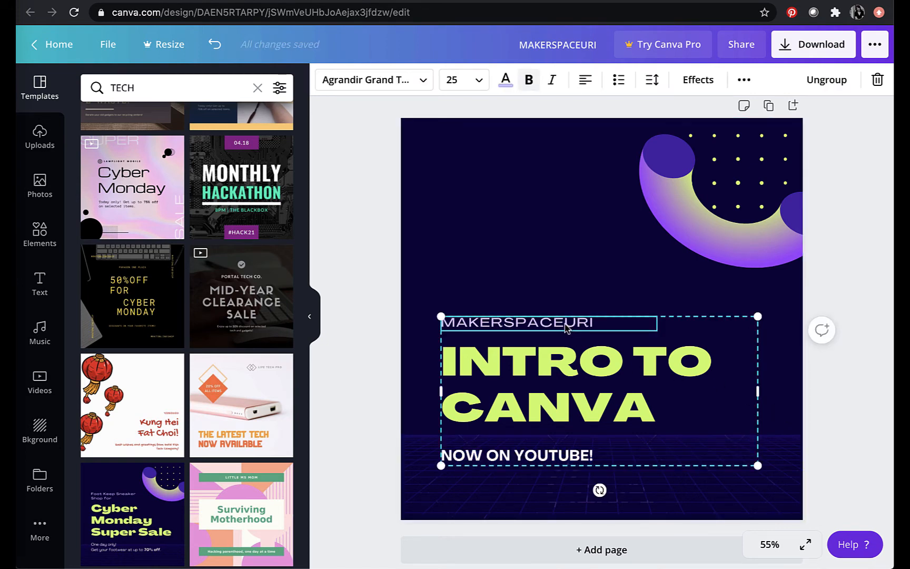
drag(568, 331, 563, 291)
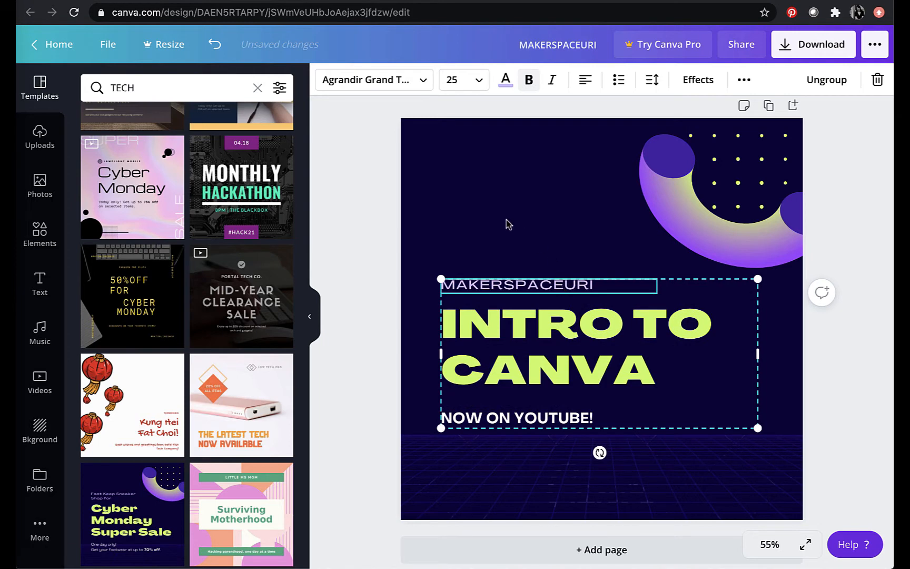
click(211, 45)
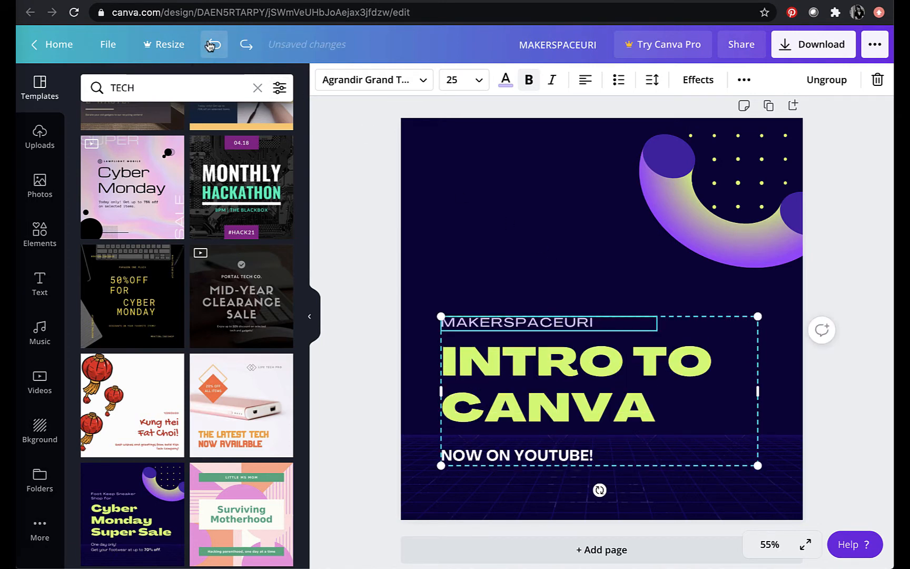
Ungroup the three text lines and select the MAKERSPACEURI line on its own.
click(818, 82)
click(790, 336)
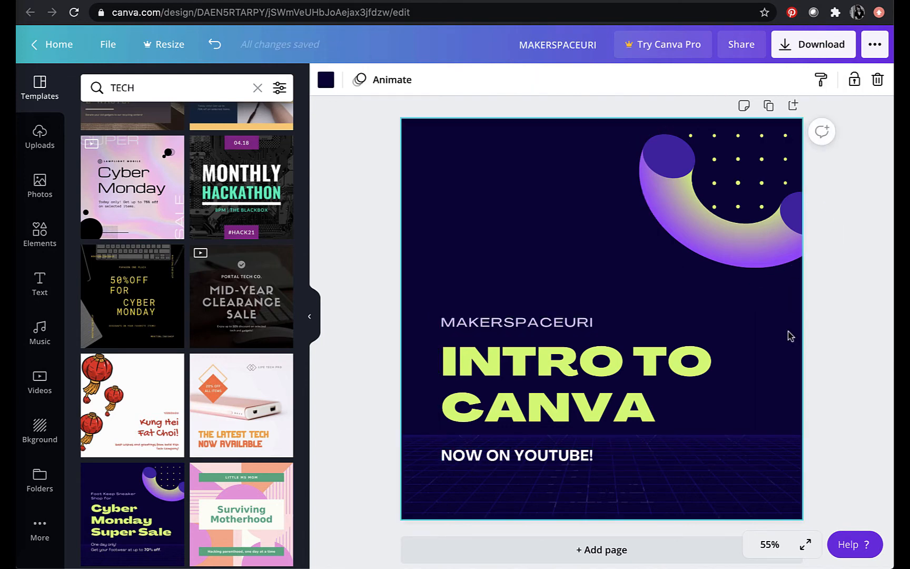
click(519, 323)
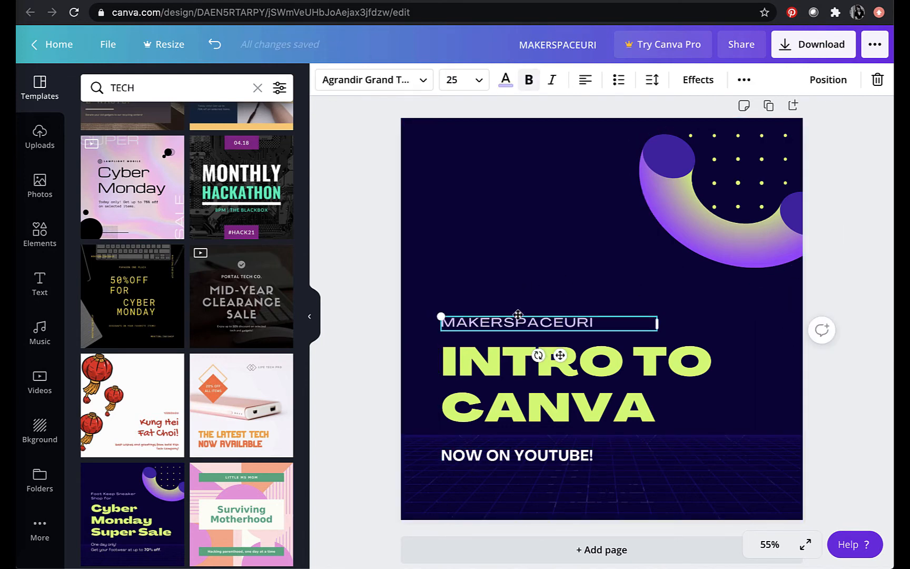
Move the MAKERSPACEURI line higher above the headline and widen its text box.
drag(518, 314, 515, 291)
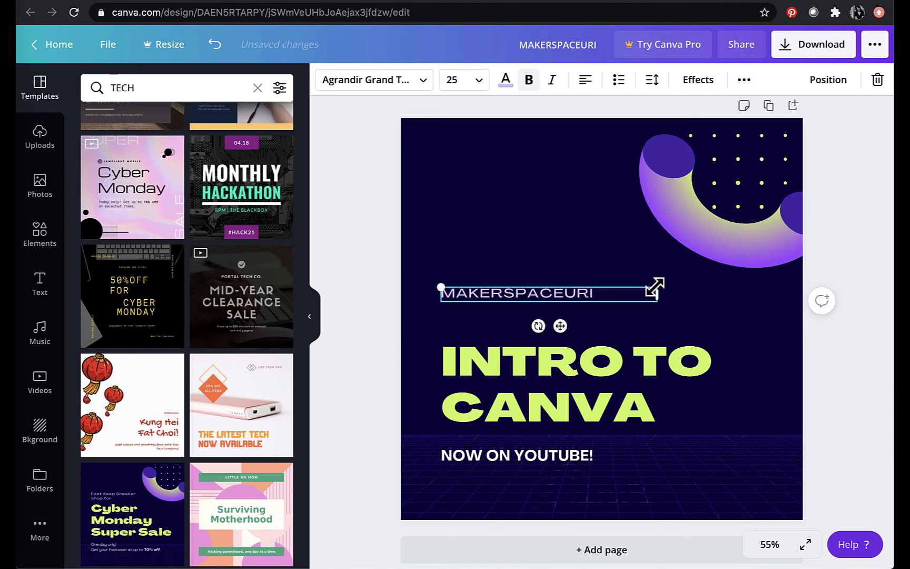
drag(657, 293, 746, 293)
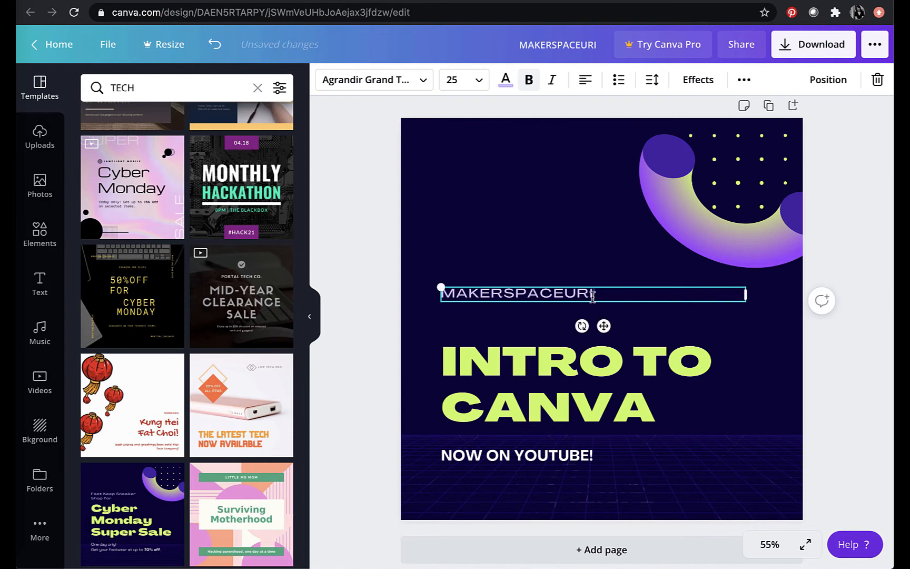
Set the MAKERSPACEURI text size to 42, and scale the line up to 44.4 to match the width of INTRO TO.
drag(597, 297, 444, 293)
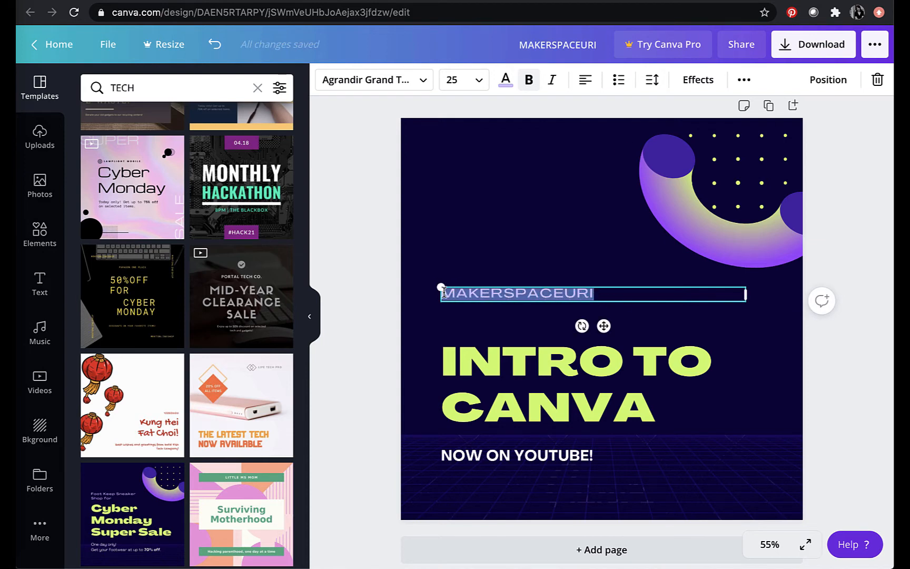
click(481, 81)
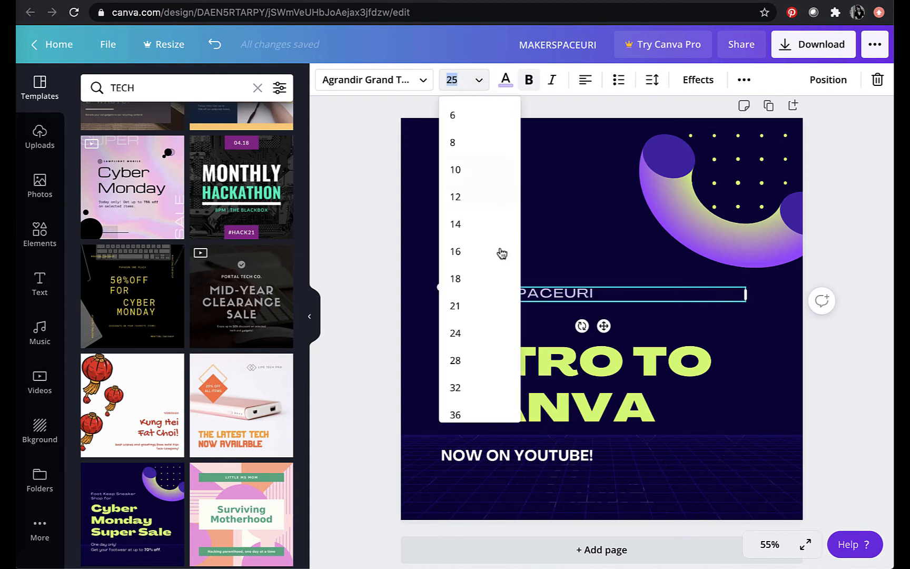
scroll(511, 305, down, 2)
click(482, 352)
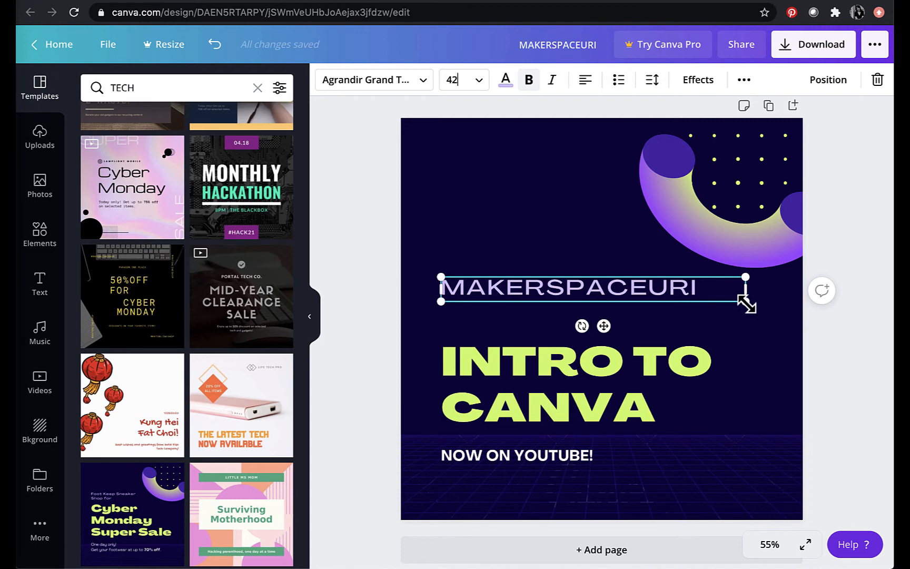
drag(746, 303, 762, 314)
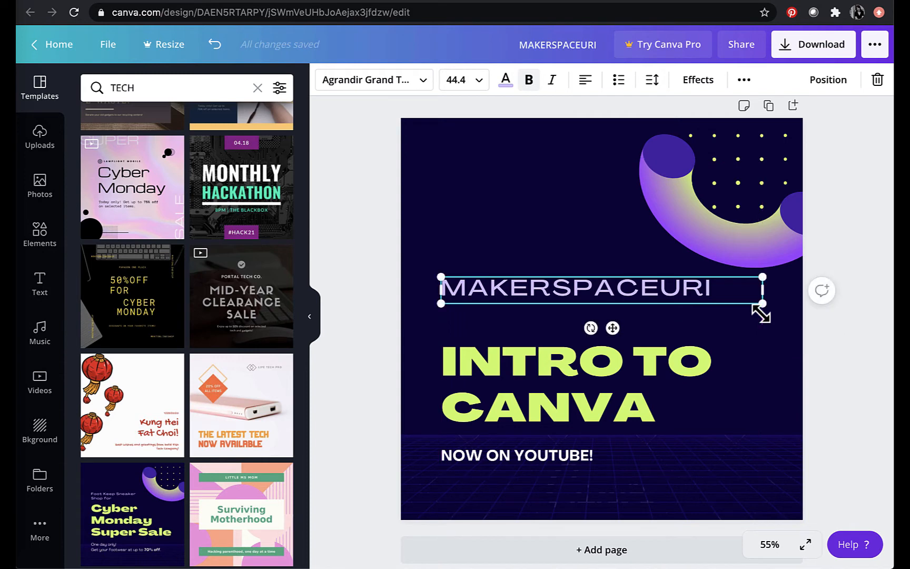
Change the page background from the default purple to the custom shade #7E44F1.
click(780, 399)
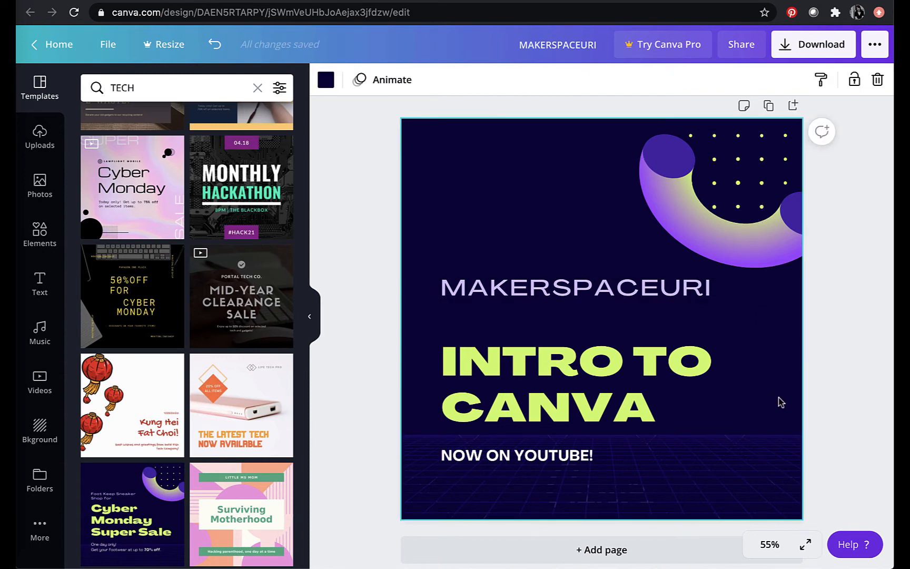
click(326, 85)
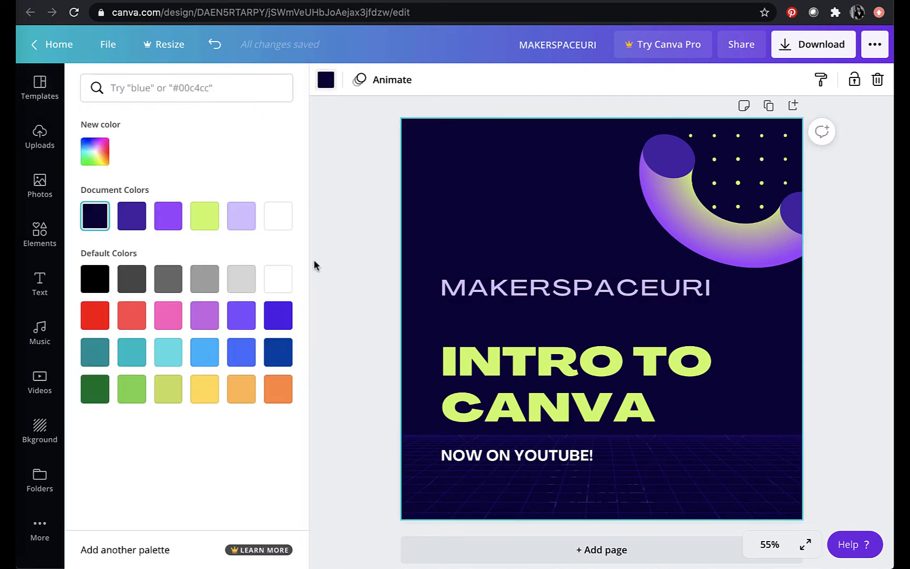
click(255, 321)
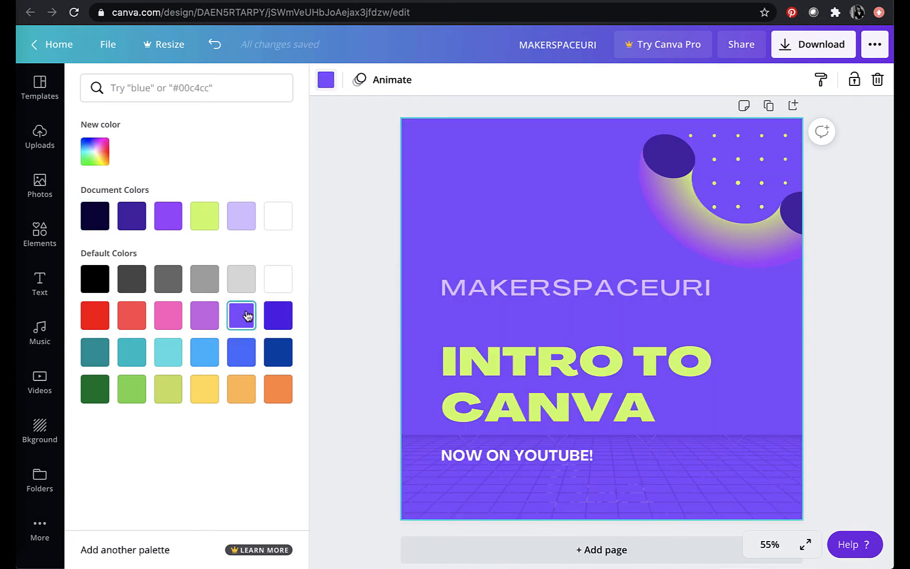
click(93, 154)
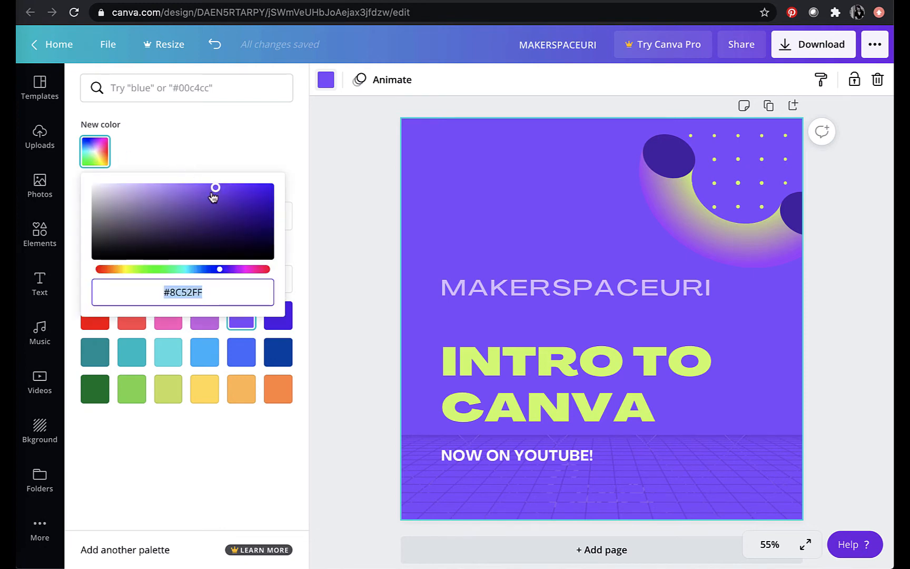
drag(216, 189, 223, 187)
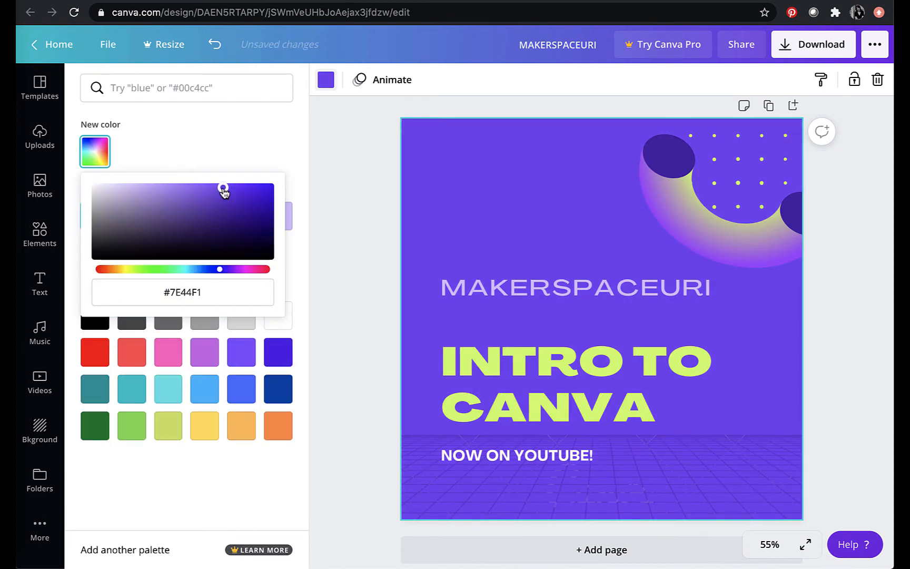
click(372, 246)
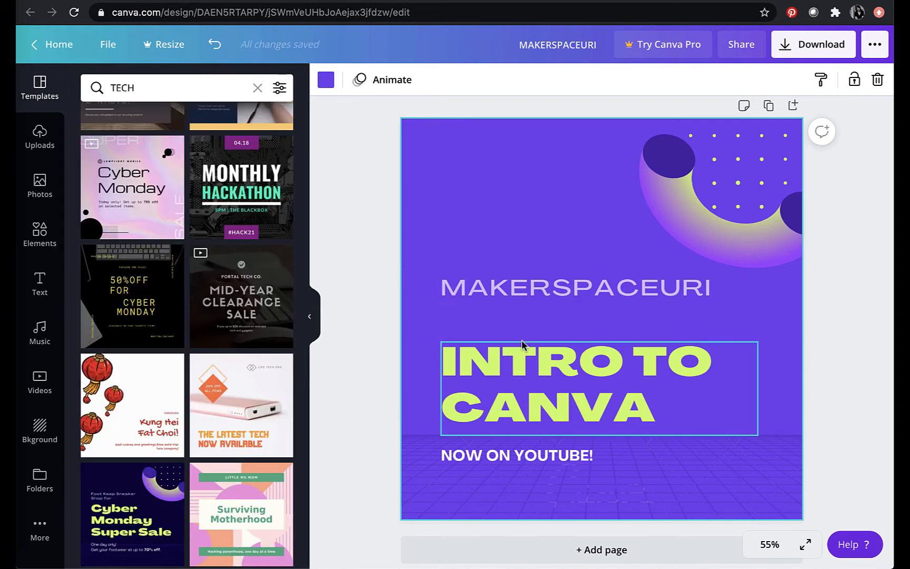
Check the watermark purchase option for the premium grid graphic behind NOW ON YOUTUBE!, close it and delete the graphic.
click(668, 498)
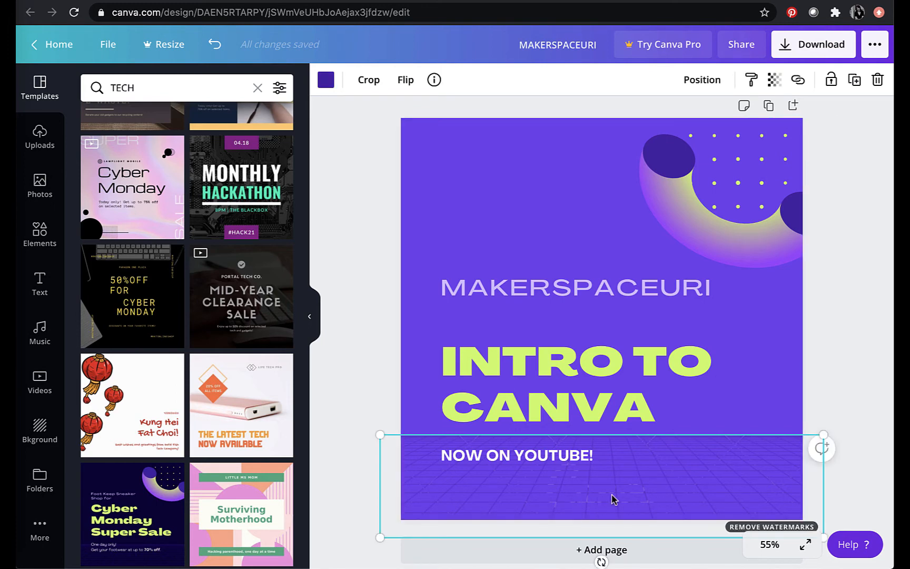
click(742, 528)
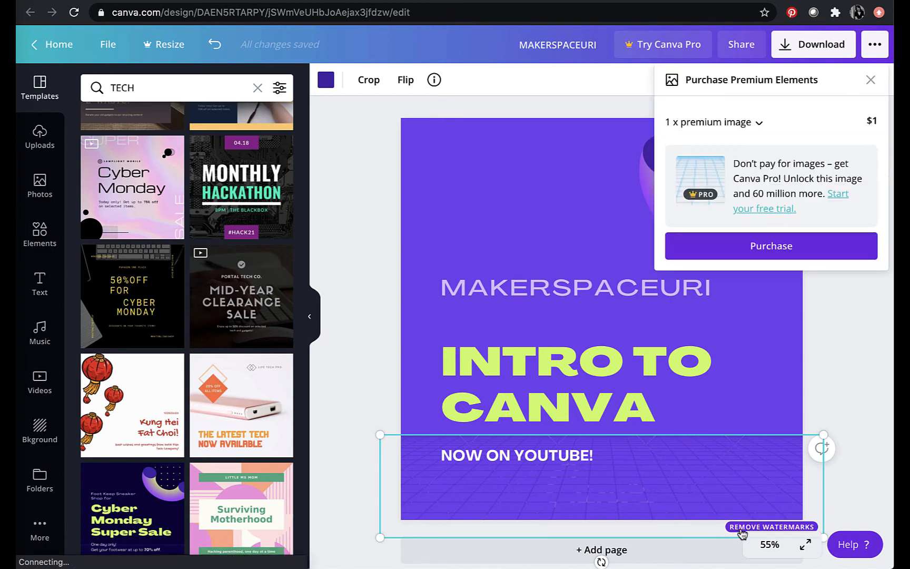
click(871, 80)
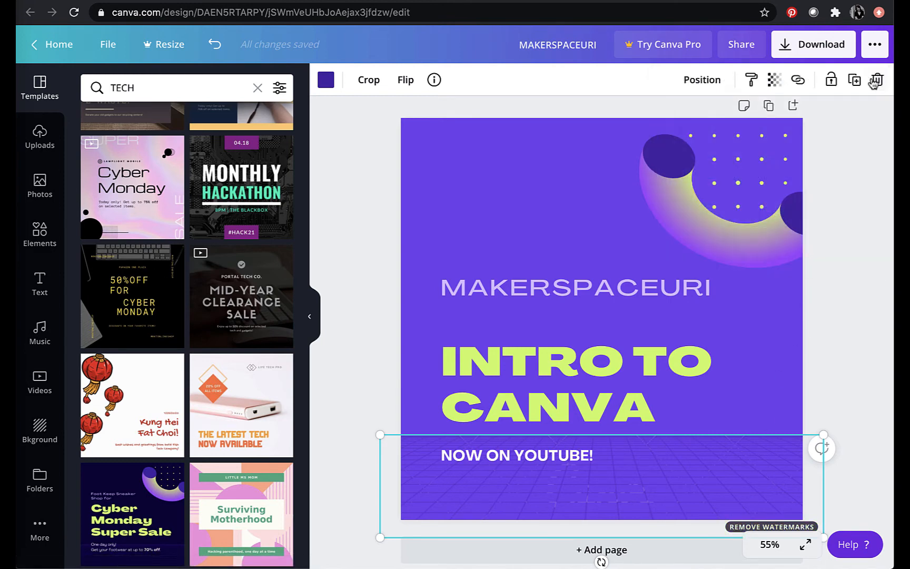
click(874, 80)
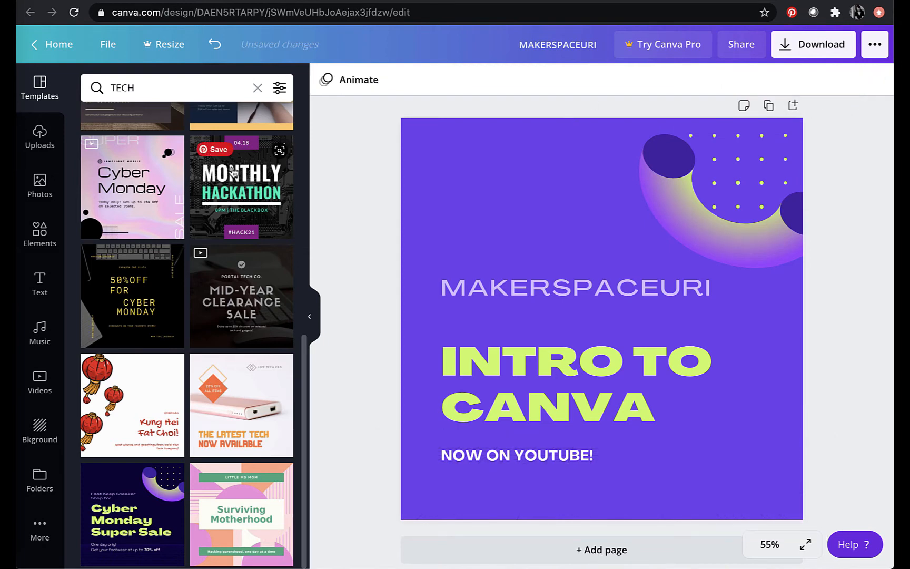
Search the graphic elements for PATTERN.
click(41, 237)
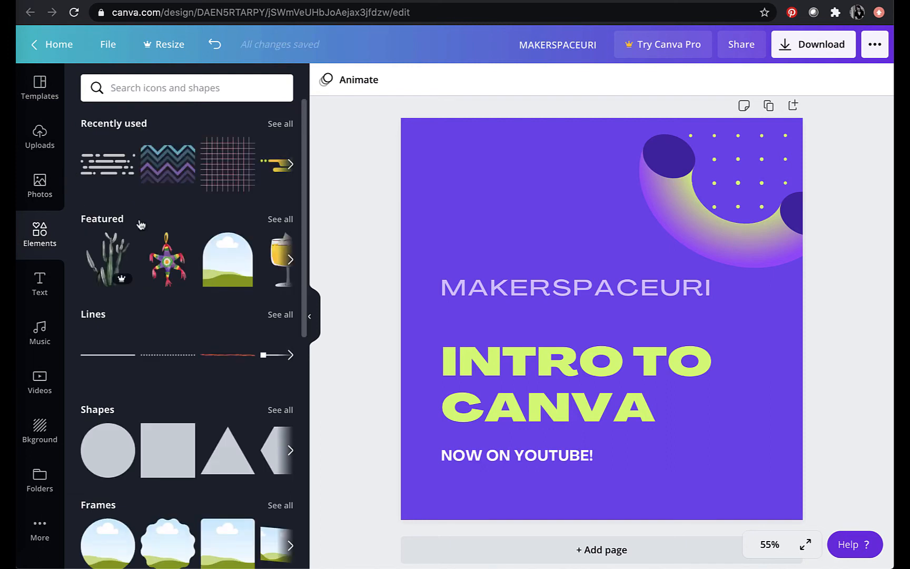
scroll(139, 225, down, 5)
scroll(139, 224, down, 3)
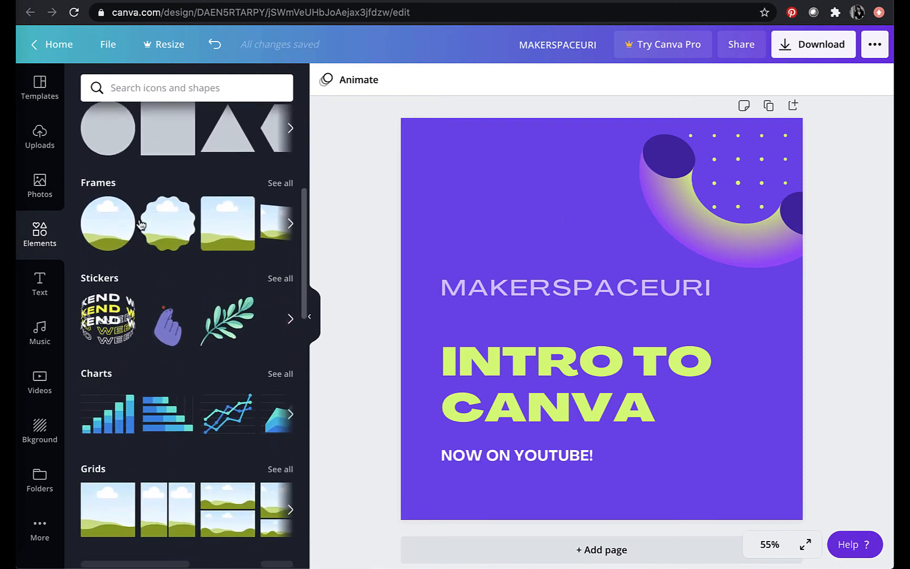
click(170, 88)
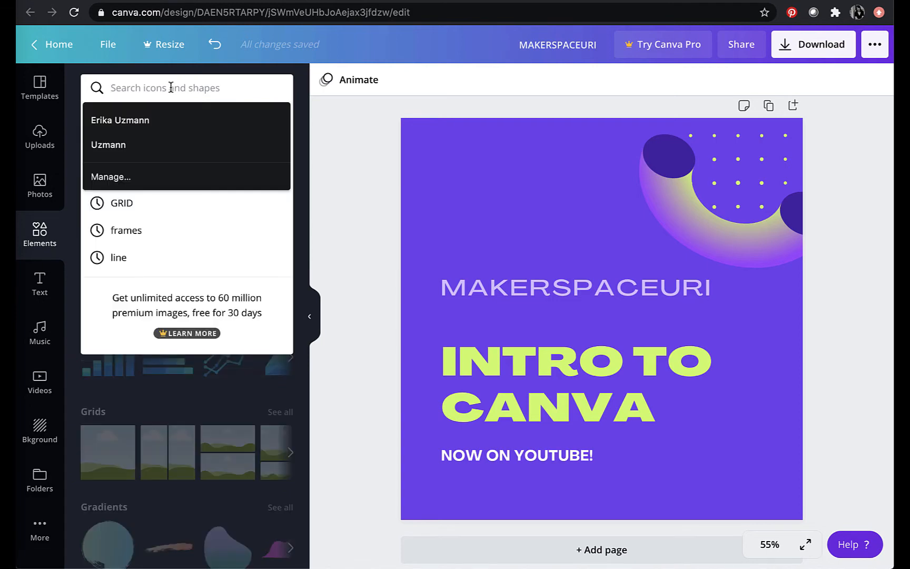
text(PATTERN)
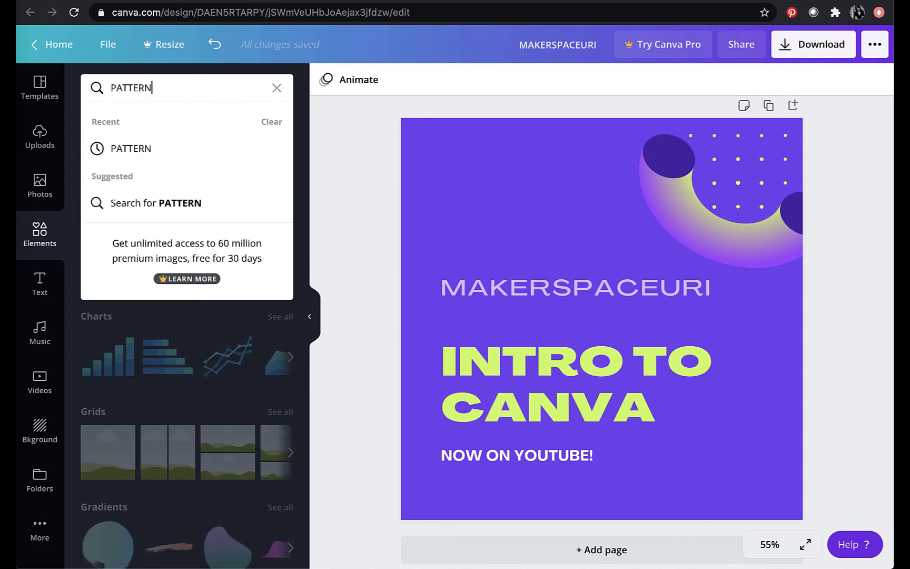
key(Return)
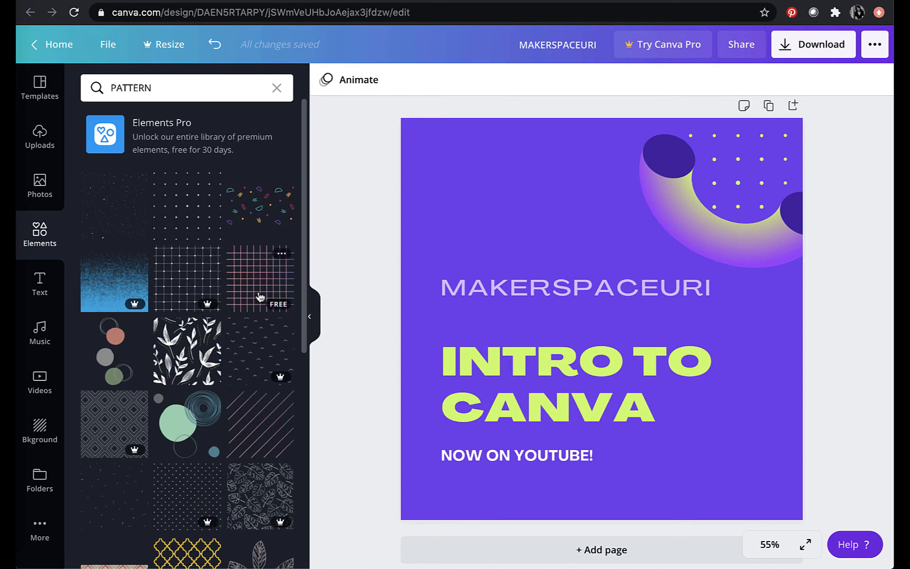
Add the free pattern made of four rows of rounded dashes to the design.
scroll(194, 308, down, 8)
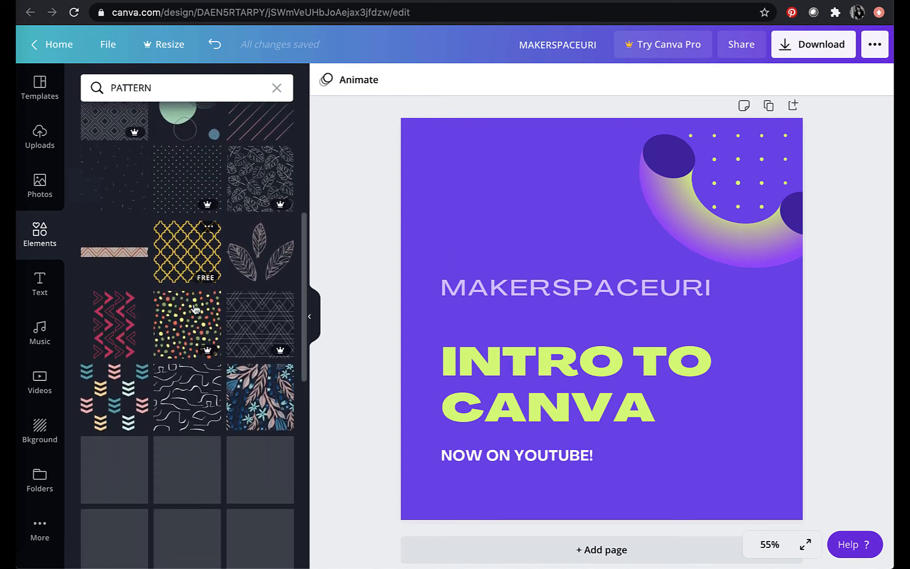
scroll(194, 308, down, 4)
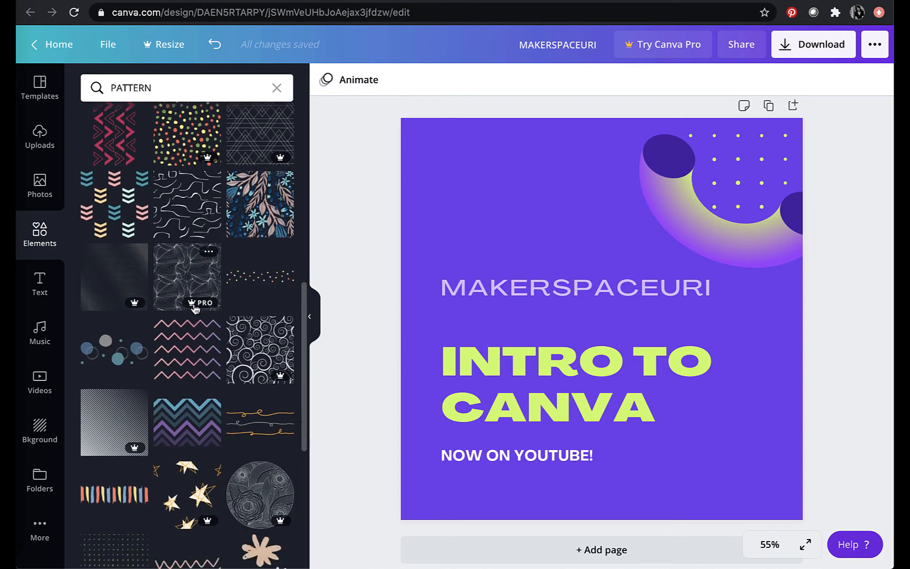
scroll(195, 308, down, 1)
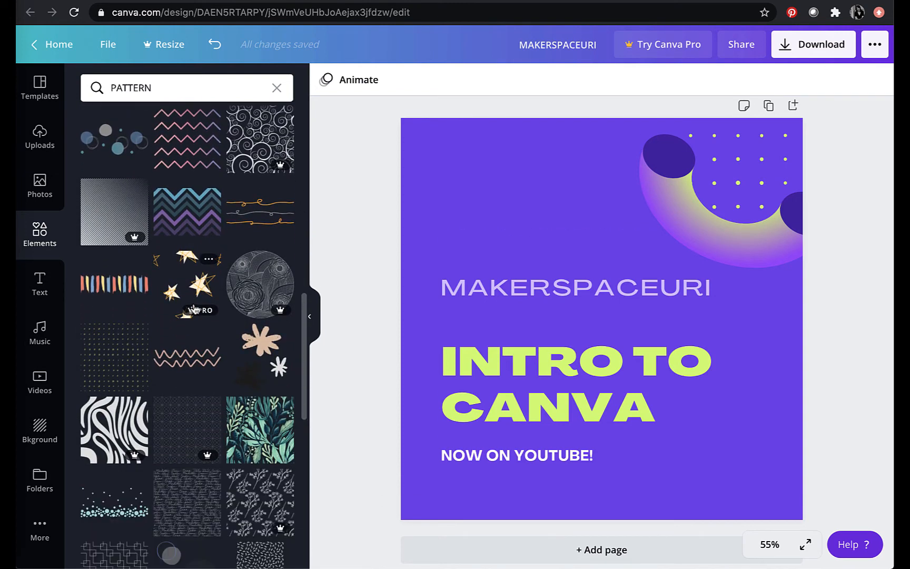
scroll(195, 309, down, 4)
scroll(195, 309, down, 3)
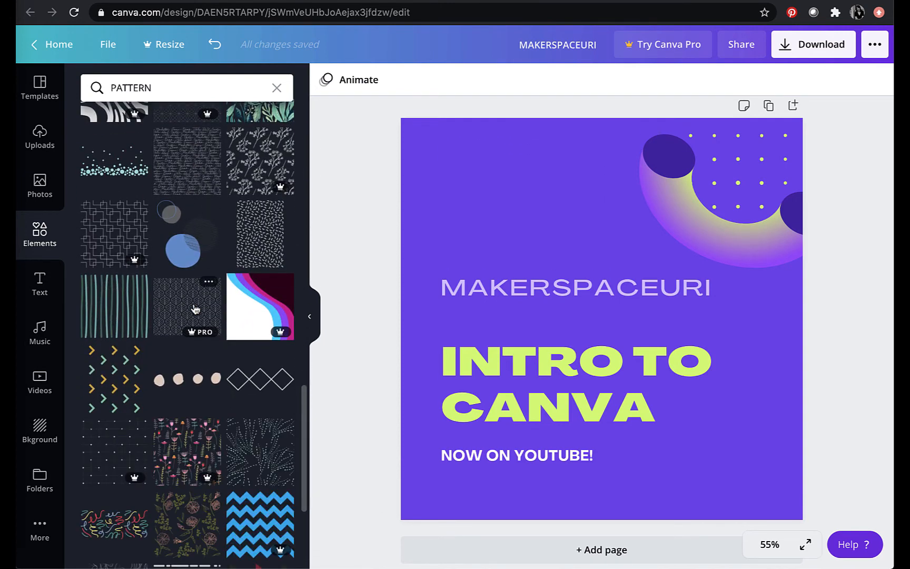
scroll(195, 308, down, 5)
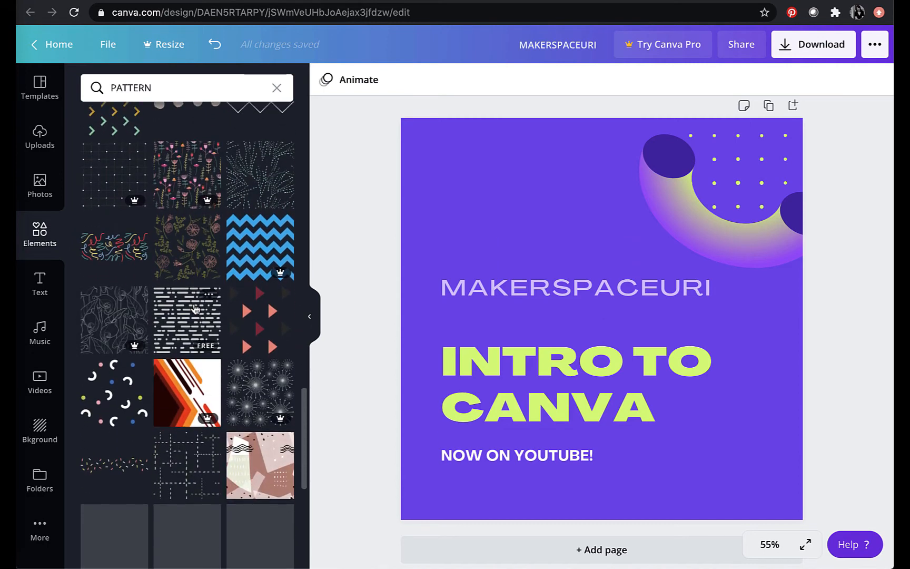
scroll(195, 308, down, 2)
scroll(195, 308, down, 1)
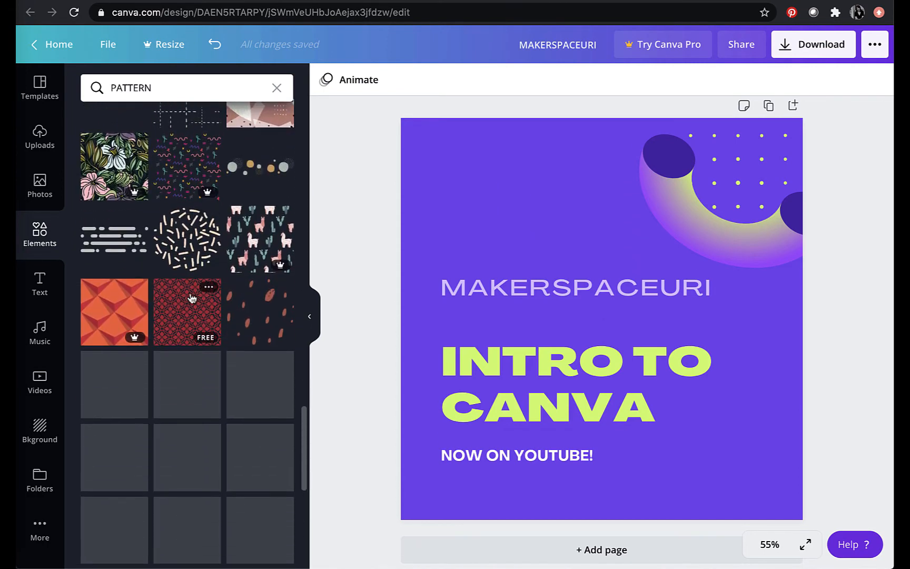
click(135, 241)
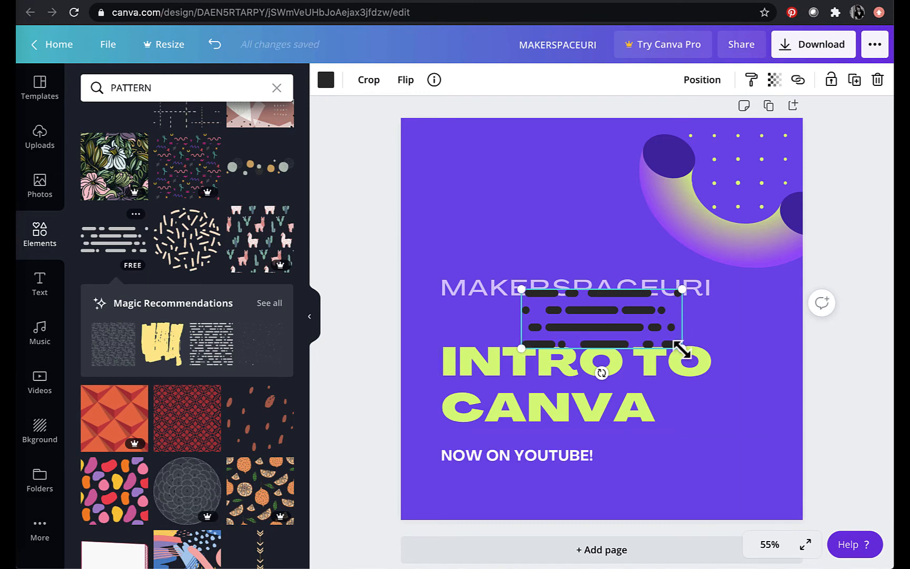
Enlarge the rounded-dash pattern until it spans the full width of the page.
drag(682, 348, 793, 440)
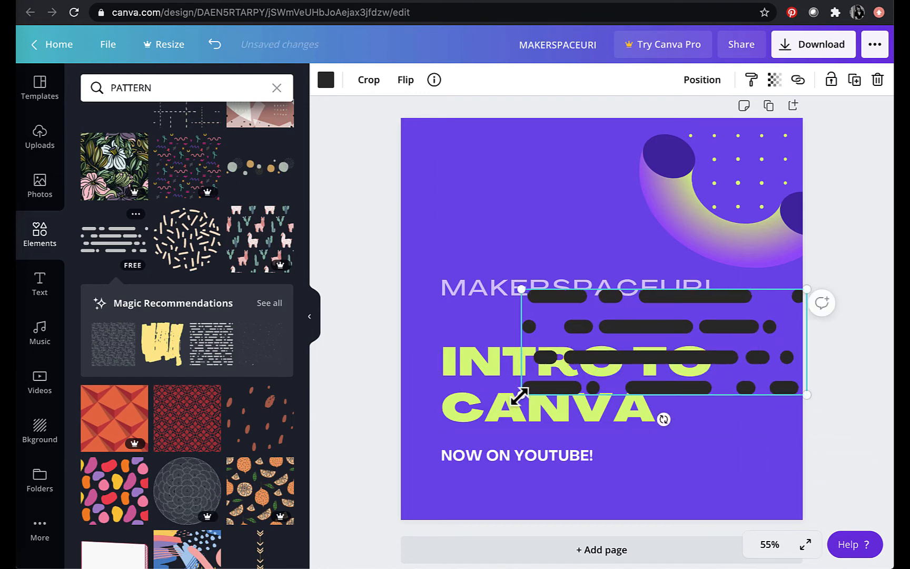
drag(522, 394, 401, 439)
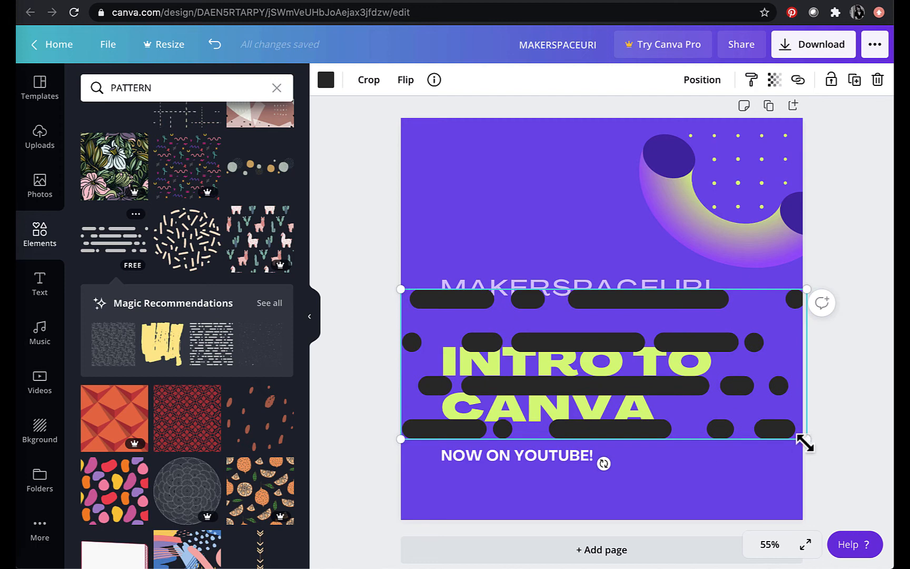
drag(807, 440, 802, 438)
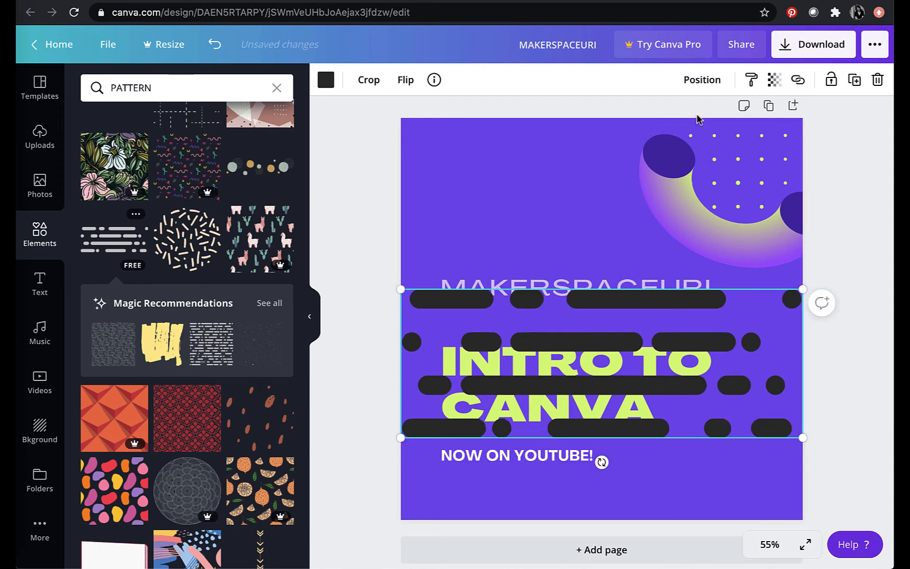
Send the rounded-dash pattern backward in the layer order until it sits behind all the text.
click(701, 84)
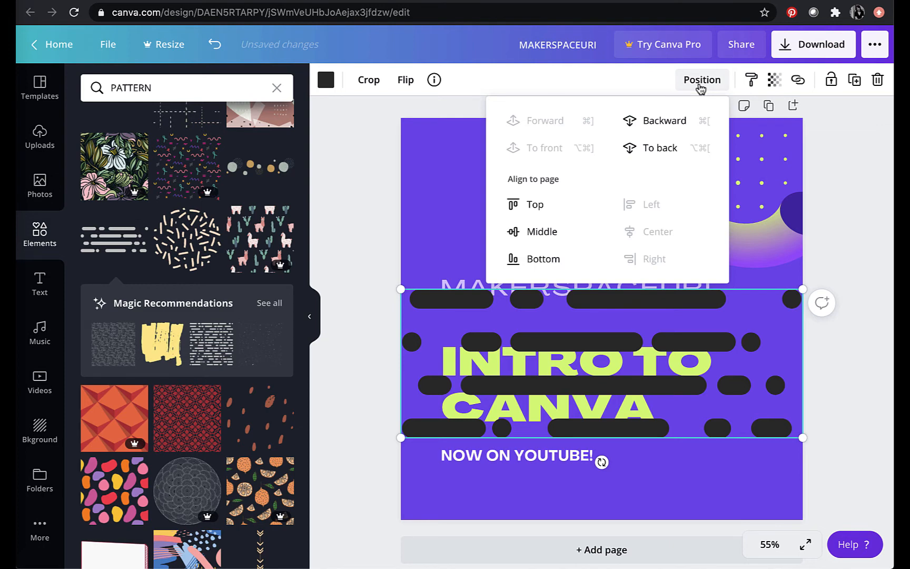
click(679, 129)
click(678, 129)
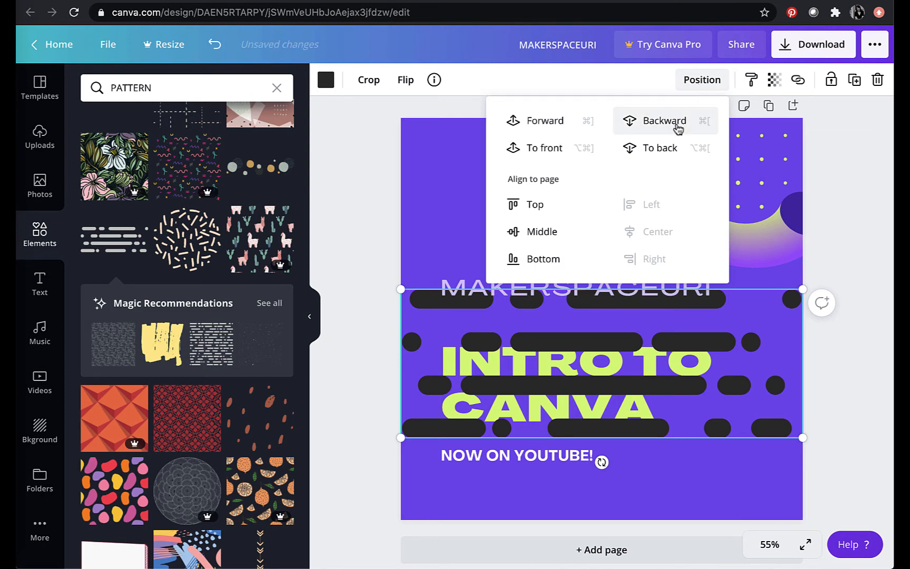
click(679, 129)
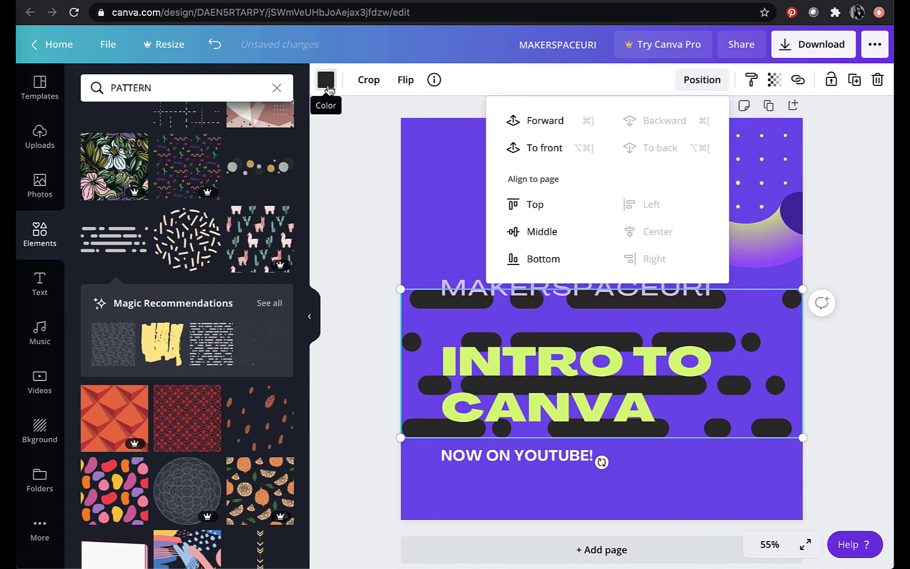
Recolour the rounded-dash pattern pink and set its transparency to 44.
click(327, 84)
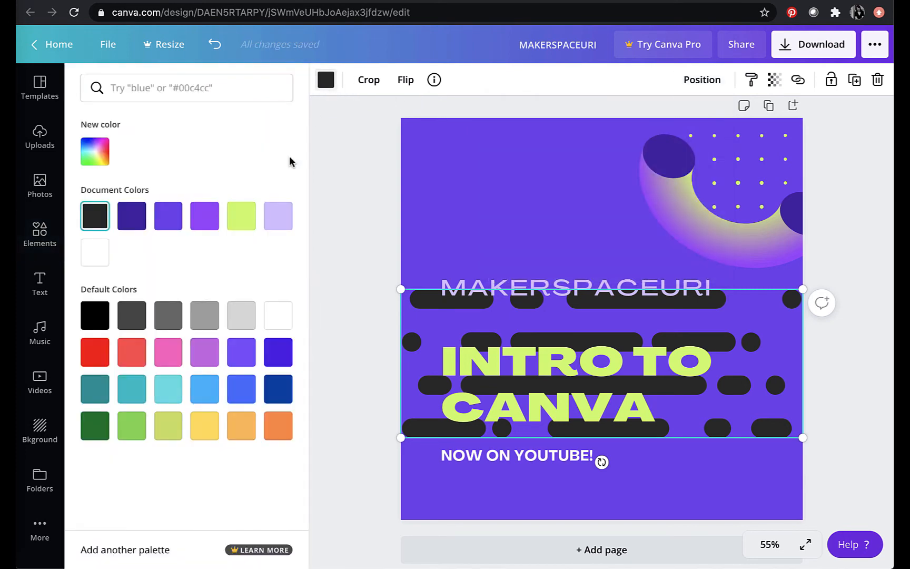
click(168, 352)
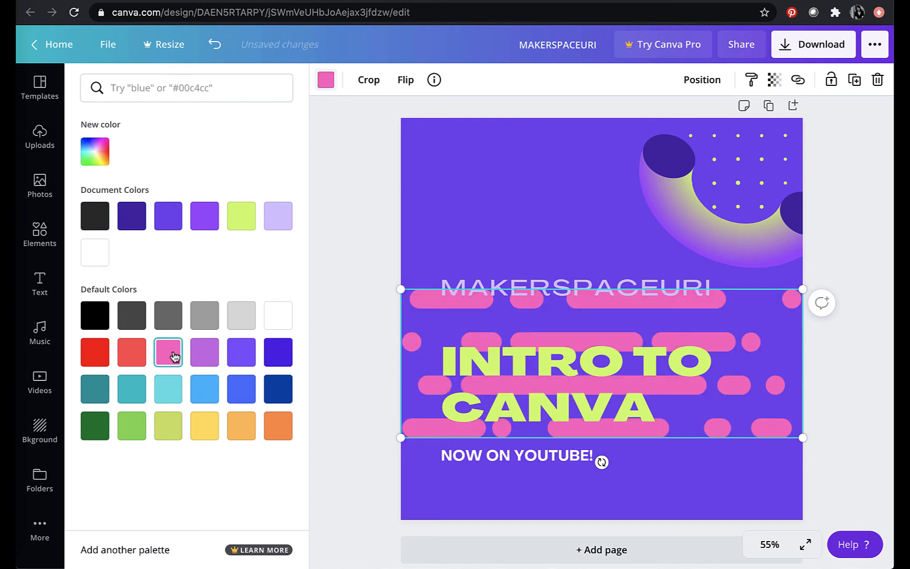
click(778, 81)
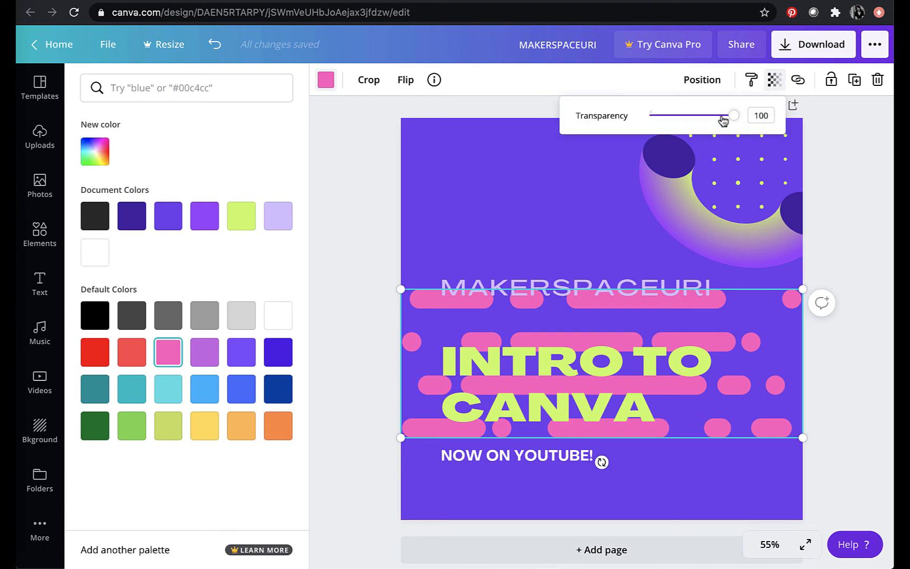
drag(733, 115, 687, 121)
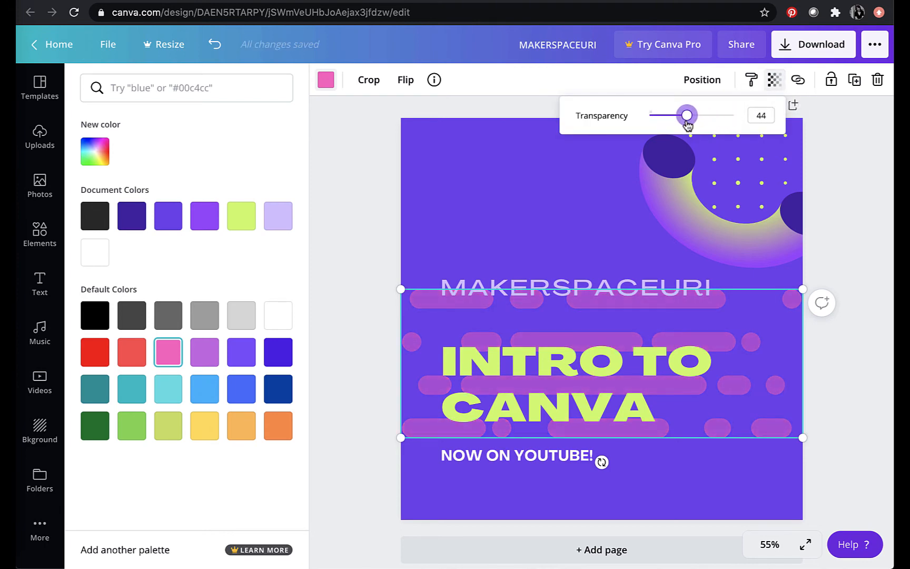
click(820, 357)
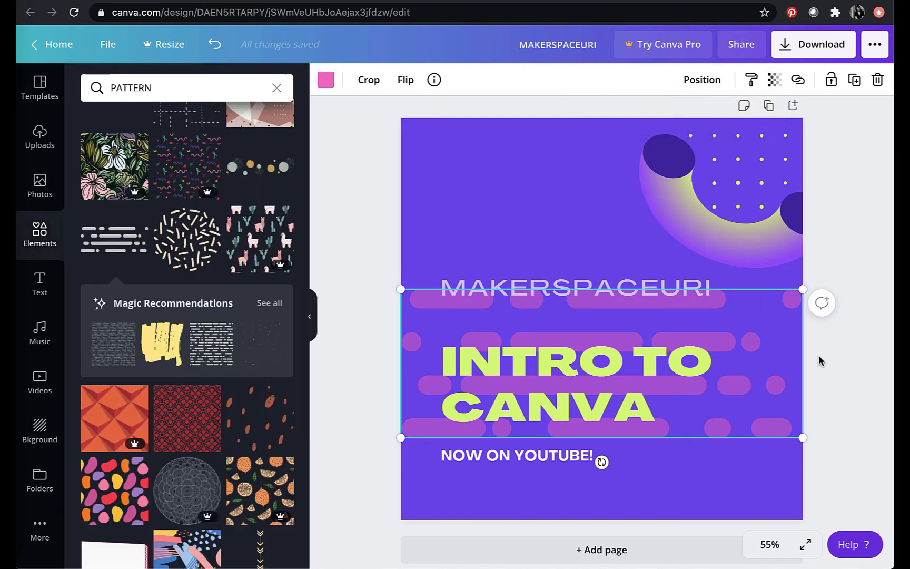
Move the rounded-dash pattern straight down so it sits behind the INTRO TO CANVA and NOW ON YOUTUBE! text, clear of MAKERSPACEURI.
click(768, 387)
click(773, 391)
drag(773, 394, 773, 428)
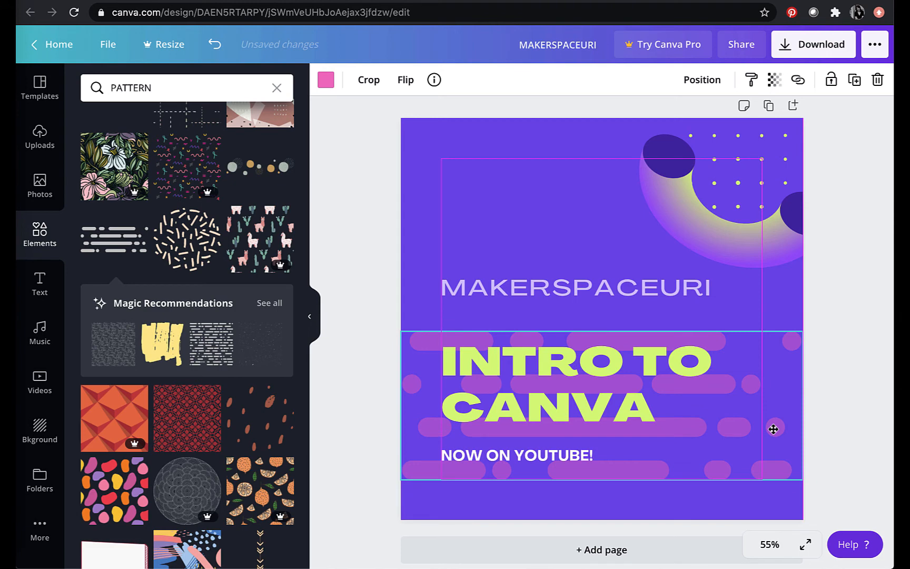
drag(773, 429, 773, 428)
click(837, 431)
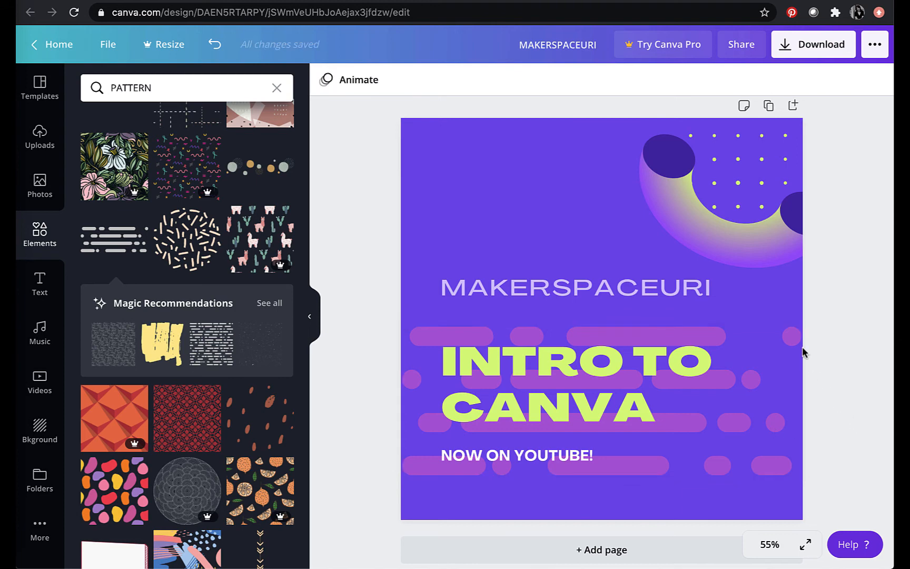
Move the curved tube shape off the dot grid to the page's upper-left area and recolour its oval ends light orange.
click(736, 258)
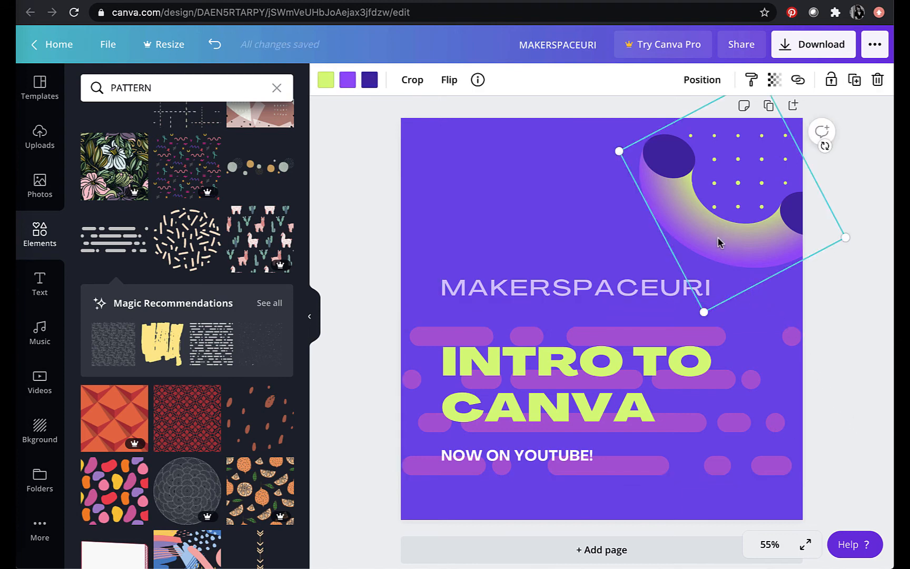
drag(719, 243, 512, 244)
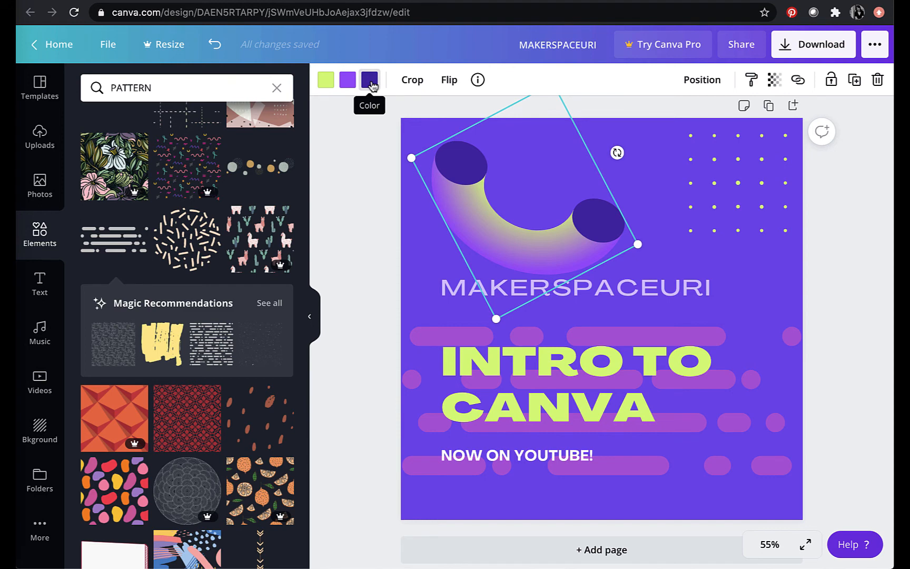
click(370, 80)
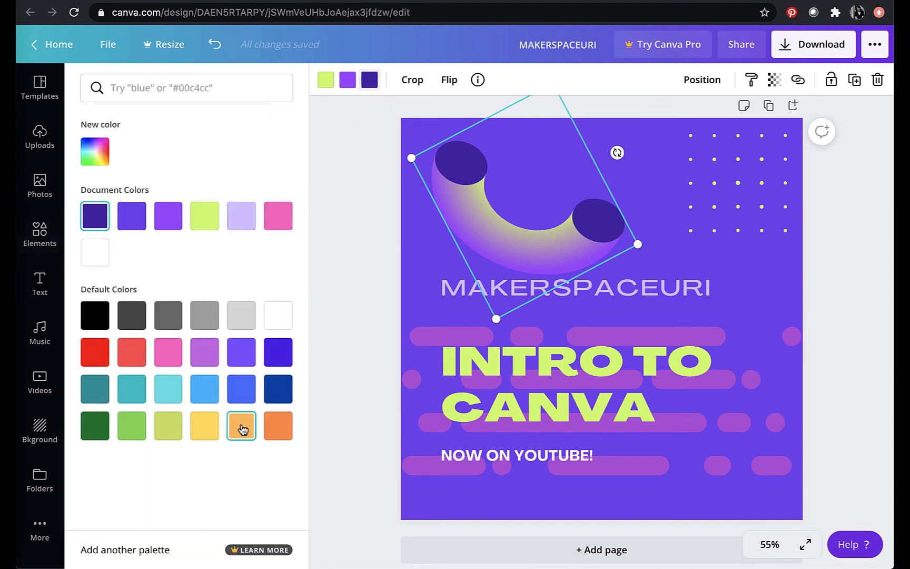
click(200, 431)
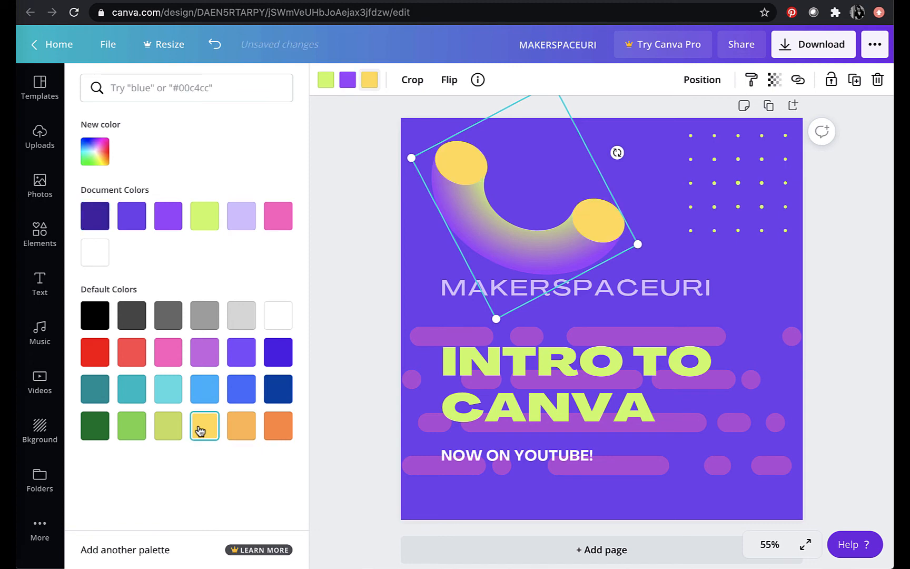
click(234, 430)
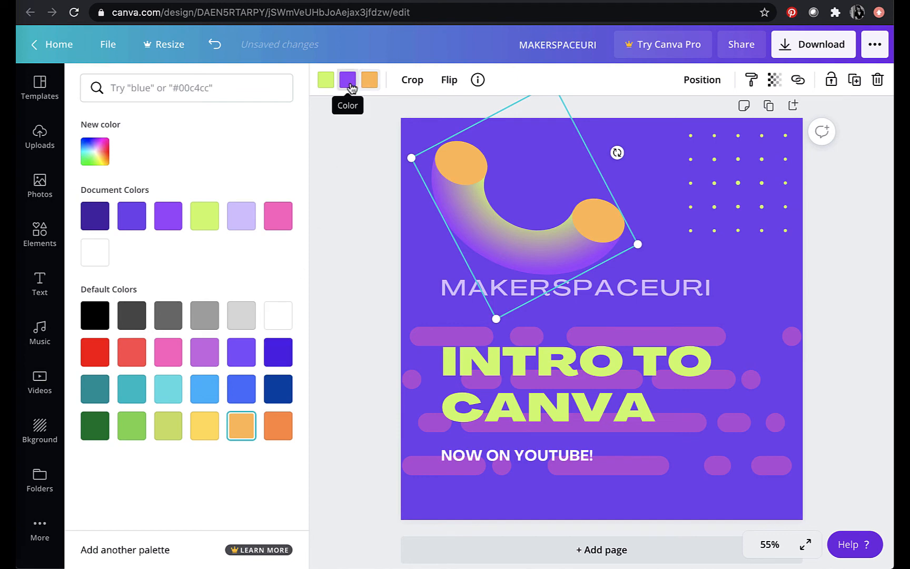
Change the tube shape's purple gradient colour to the document's dark purple and rotate the shape so it arches upward.
click(350, 84)
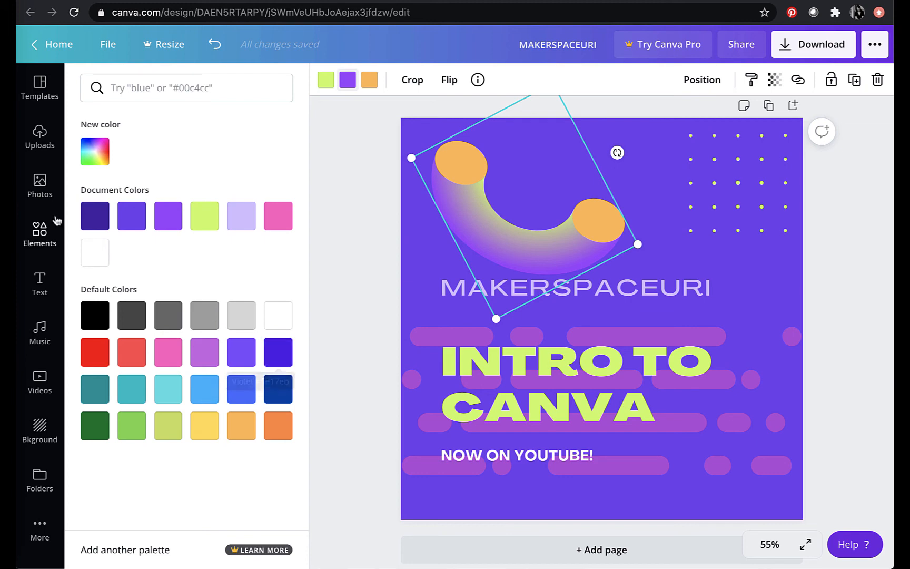
click(95, 225)
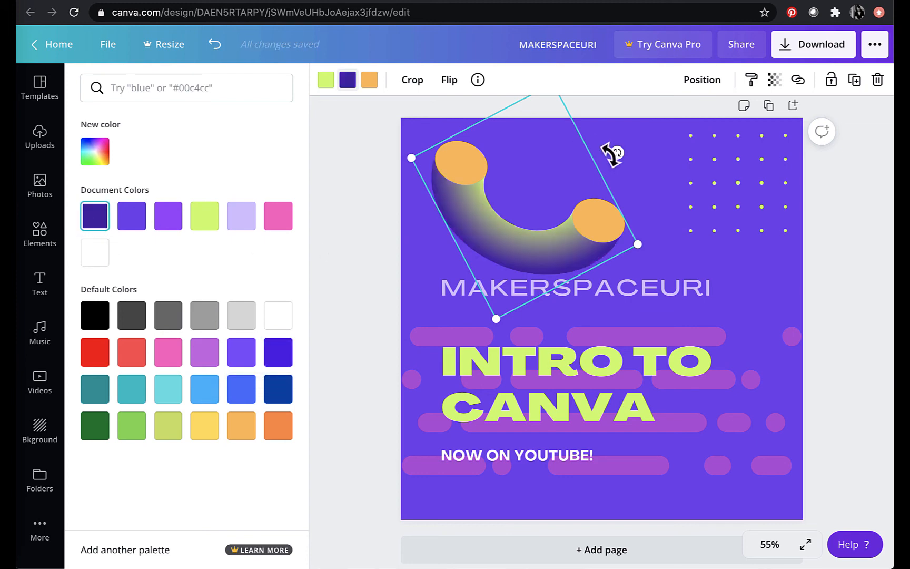
drag(621, 154, 369, 264)
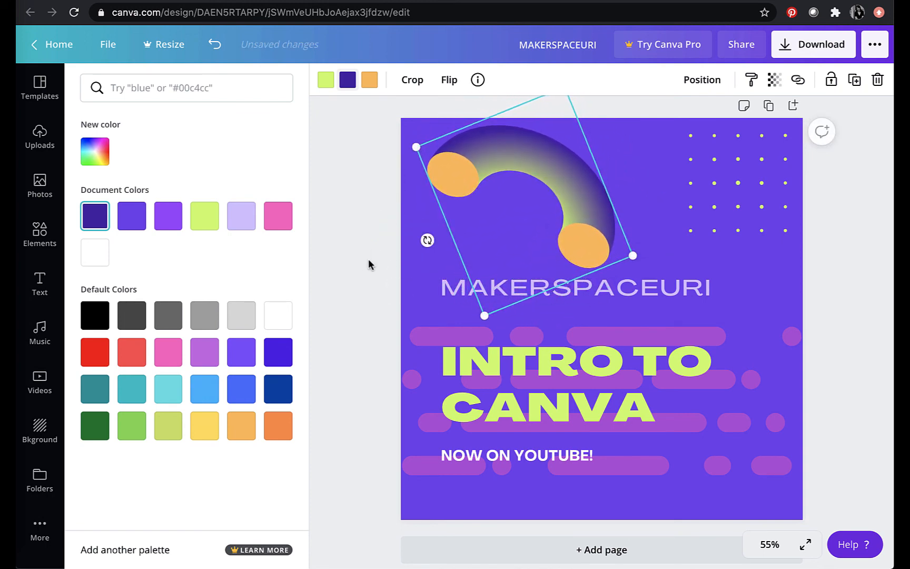
Recolour the dot grid dark purple and place the arched tube shape over it in the page's upper-right corner.
click(763, 184)
click(95, 216)
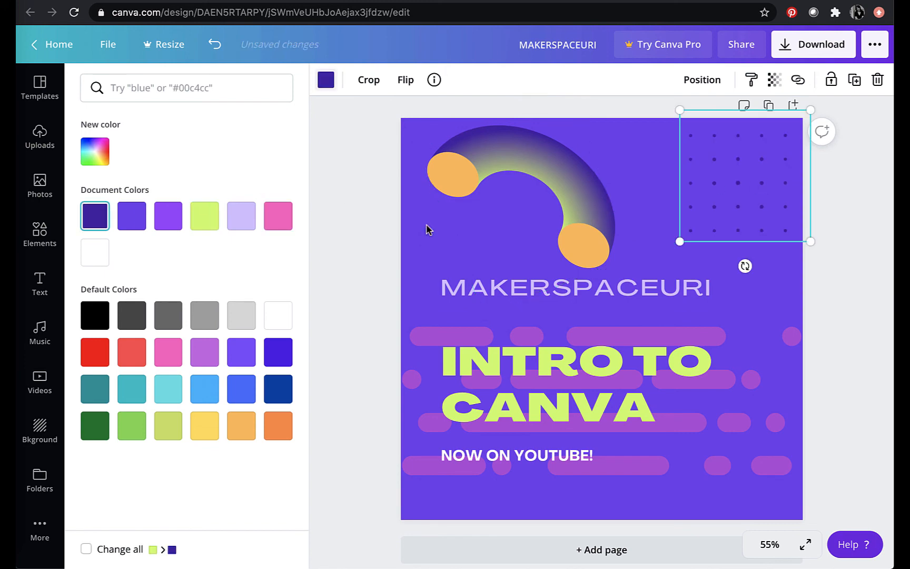
drag(566, 167, 769, 180)
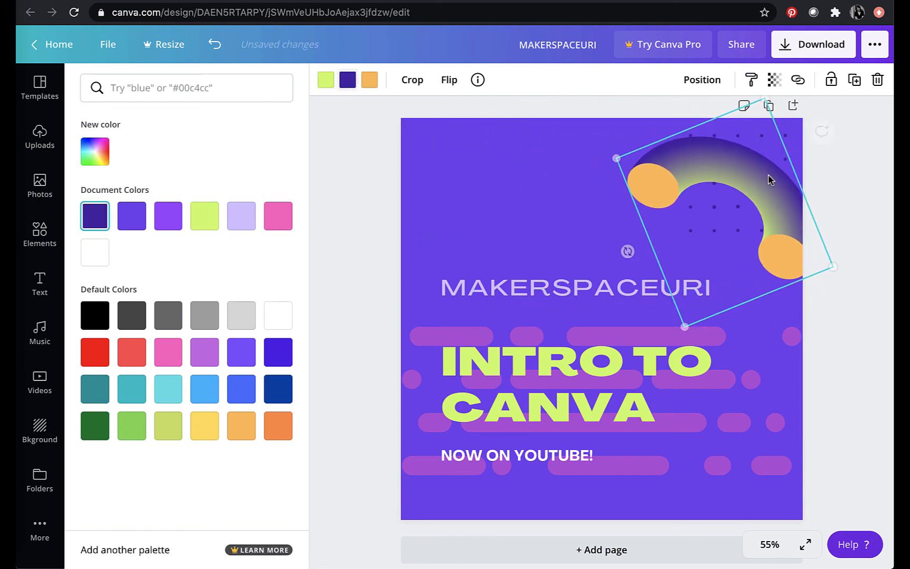
click(856, 221)
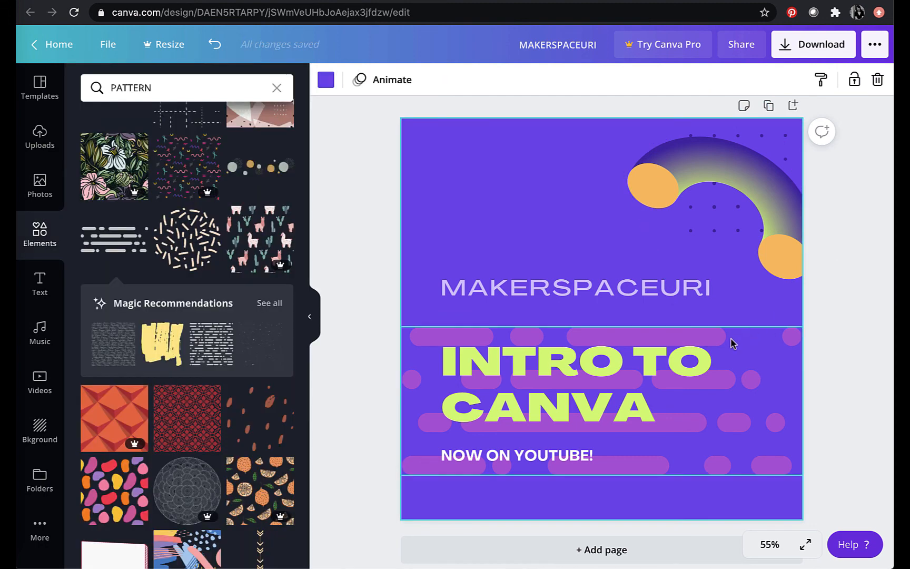
Try the Hollow and Splice effects on the INTRO TO CANVA heading and settle on Neon with an intensity of 38.
click(683, 371)
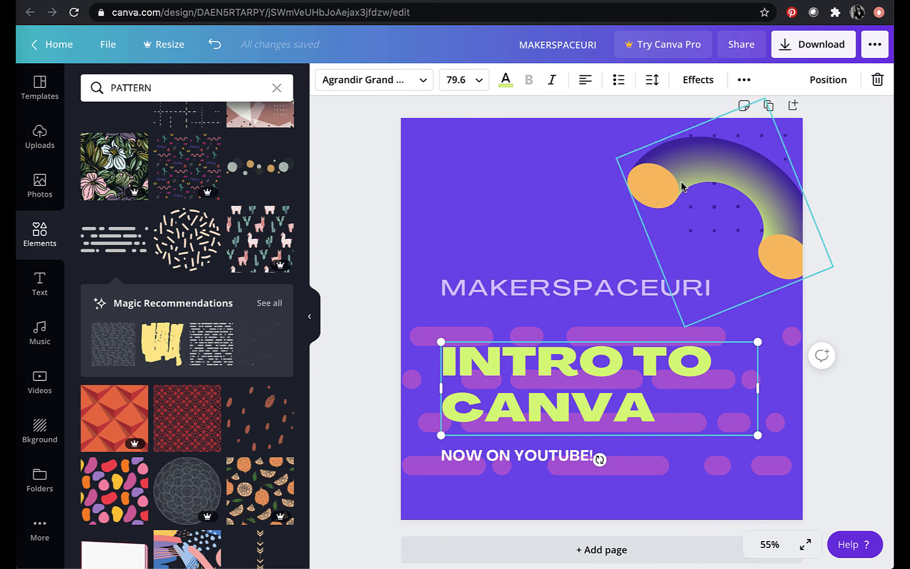
click(693, 83)
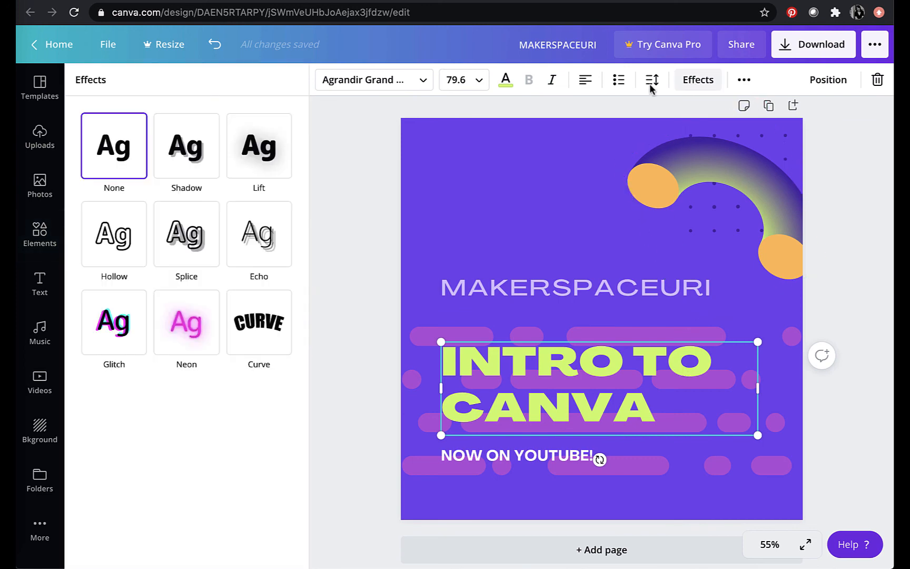
click(118, 245)
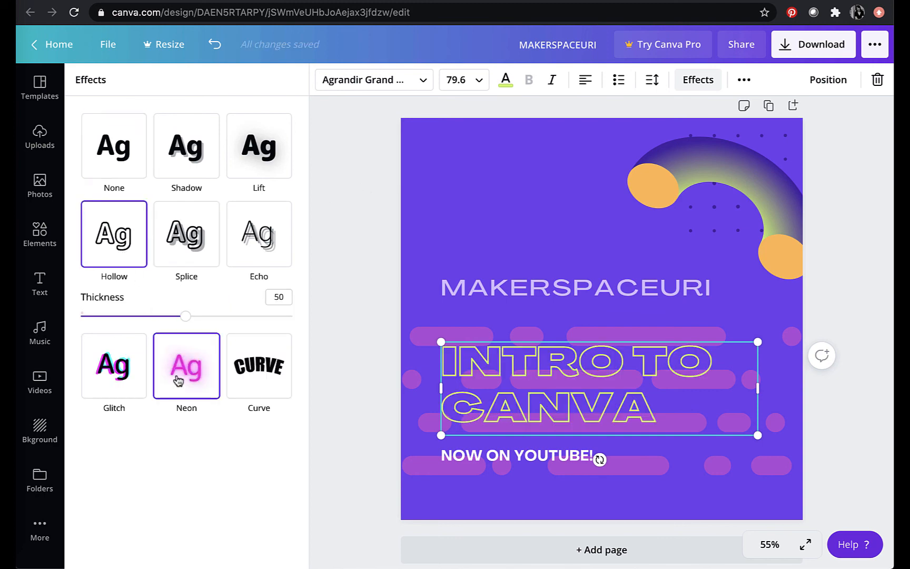
click(204, 232)
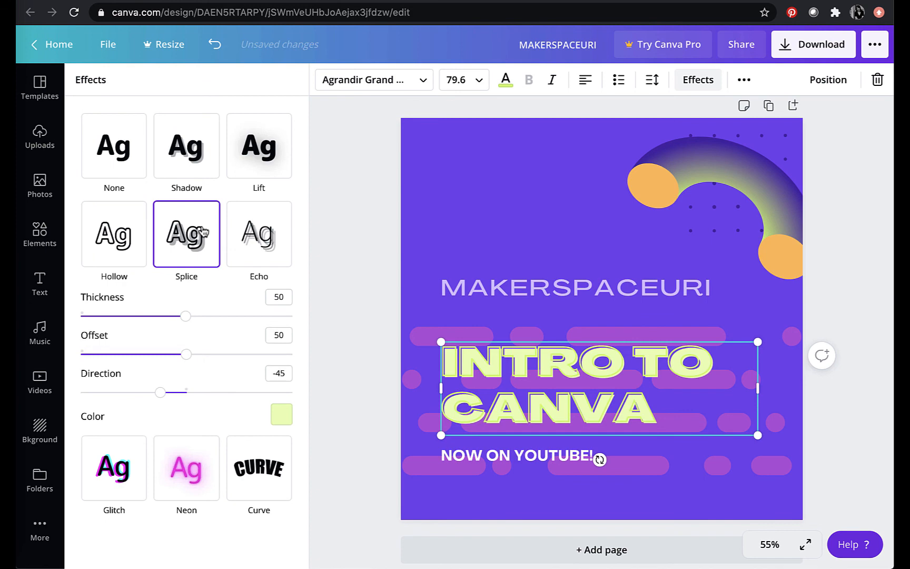
click(191, 455)
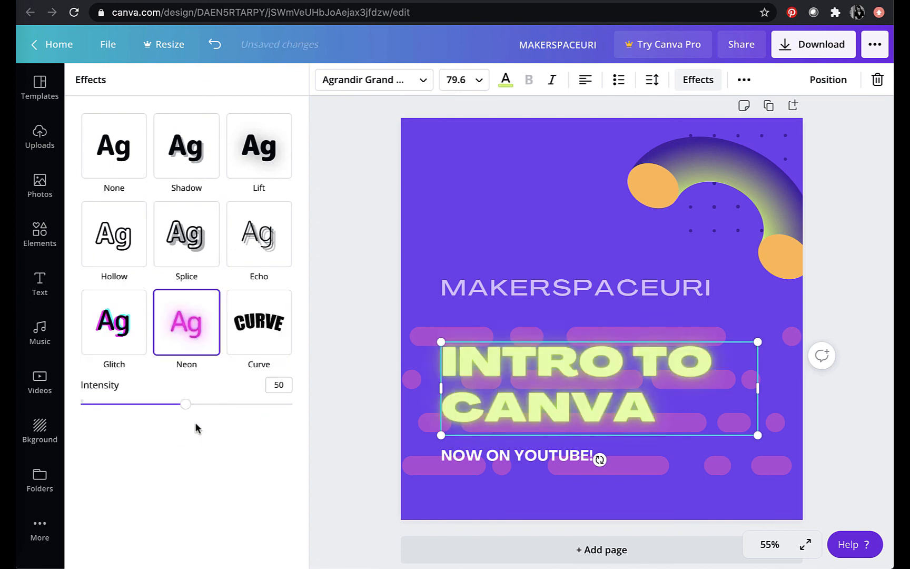
drag(185, 405, 160, 411)
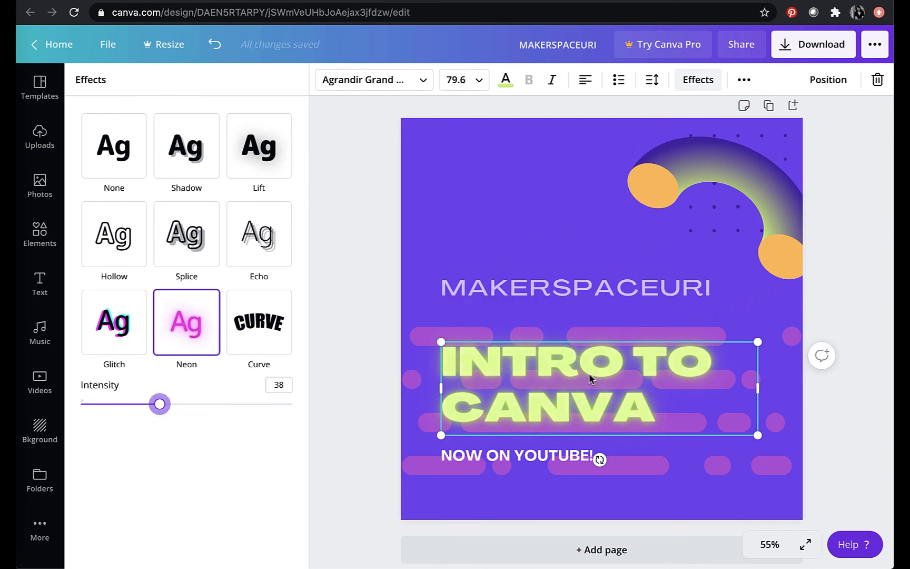
Apply the Hollow text effect to the MAKERSPACEURI line with a thickness of 76.
click(608, 293)
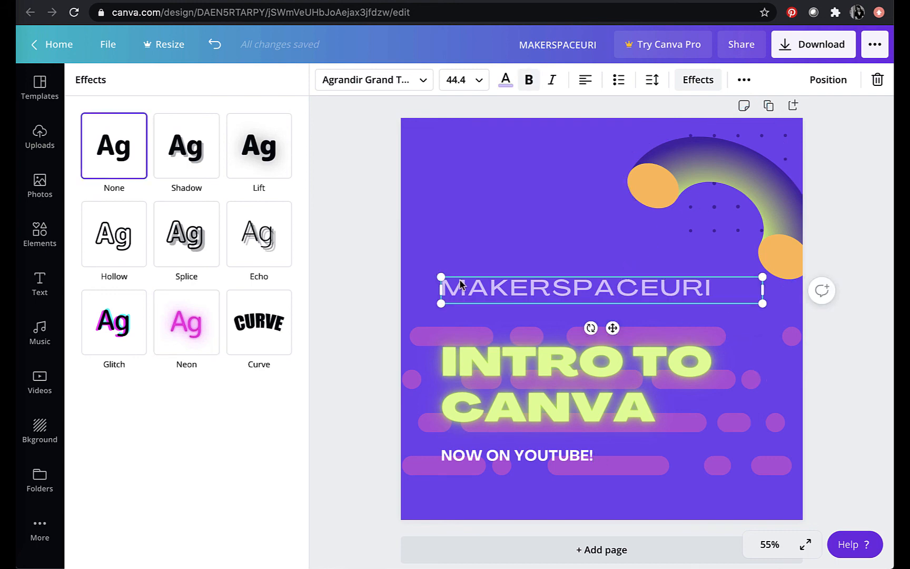
click(113, 234)
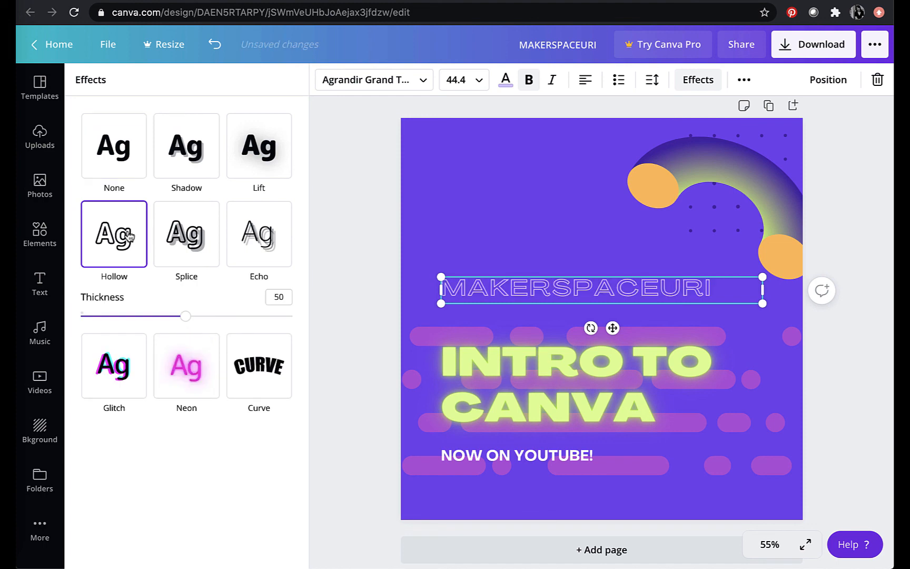
drag(186, 316, 242, 323)
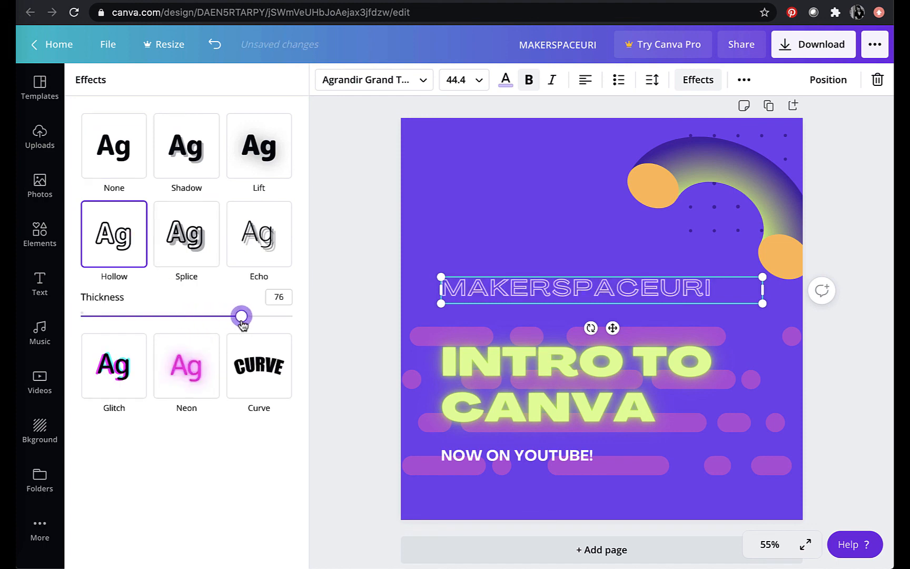
click(390, 257)
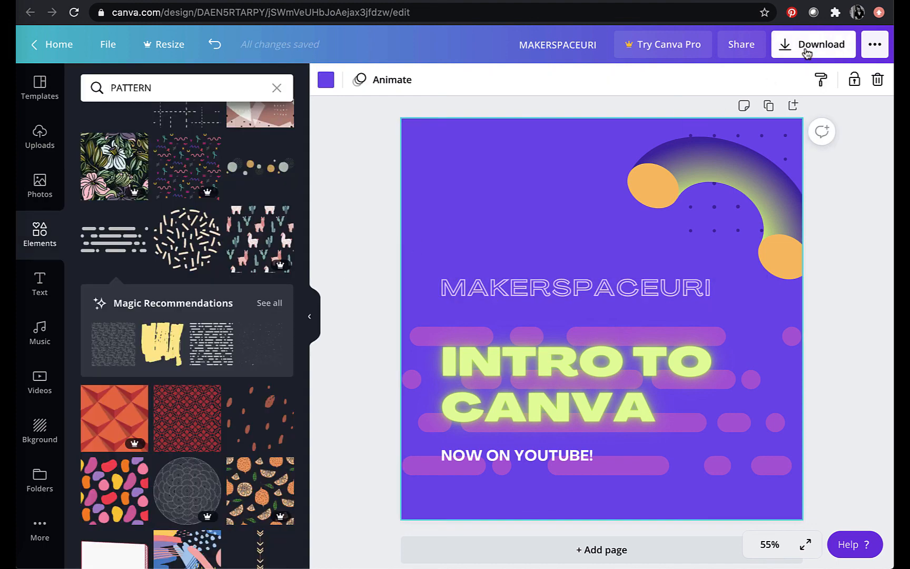
Download the finished design as a JPG and dismiss the post-scheduling promotion.
click(806, 48)
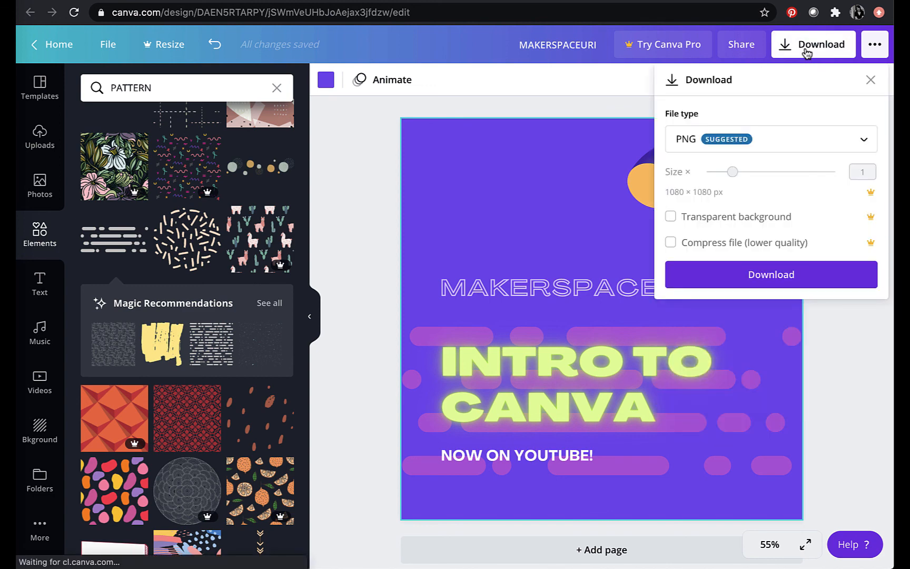
click(764, 141)
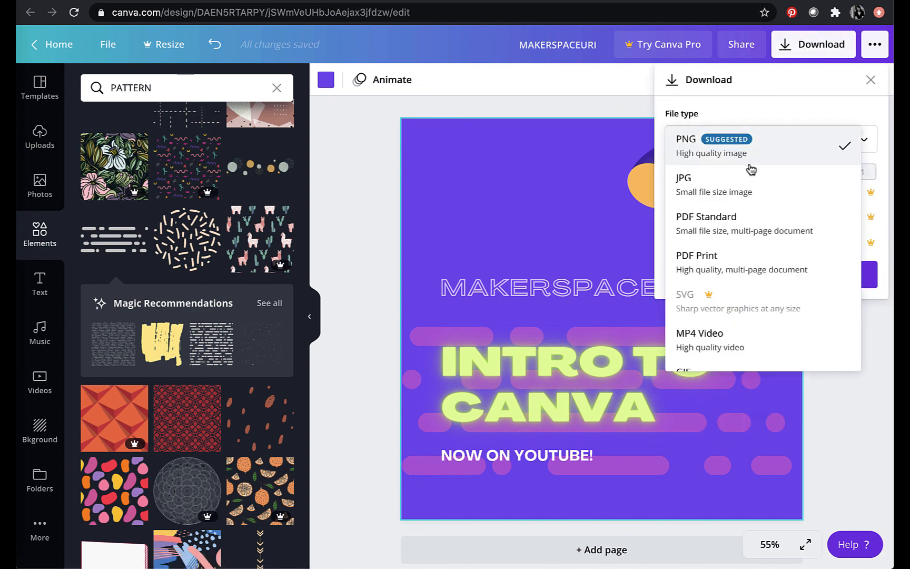
click(740, 198)
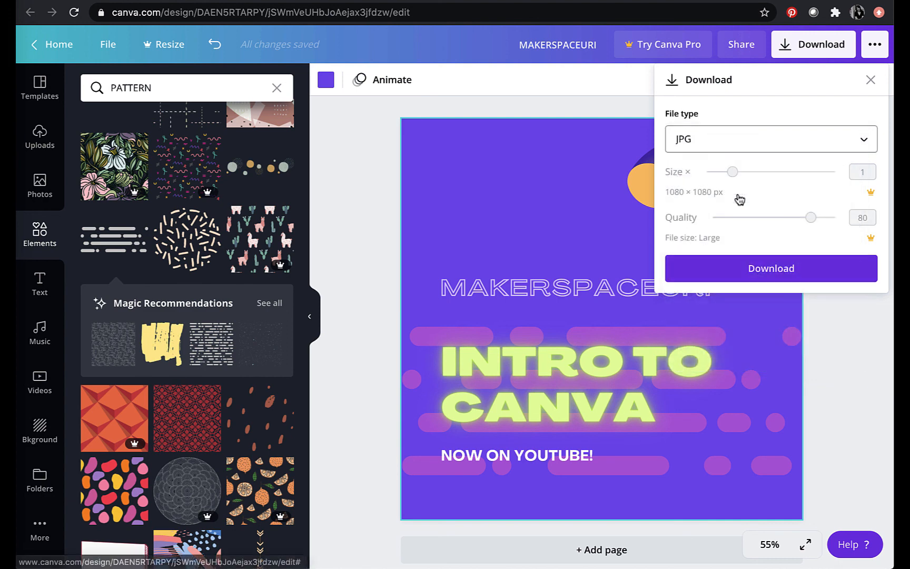
click(748, 269)
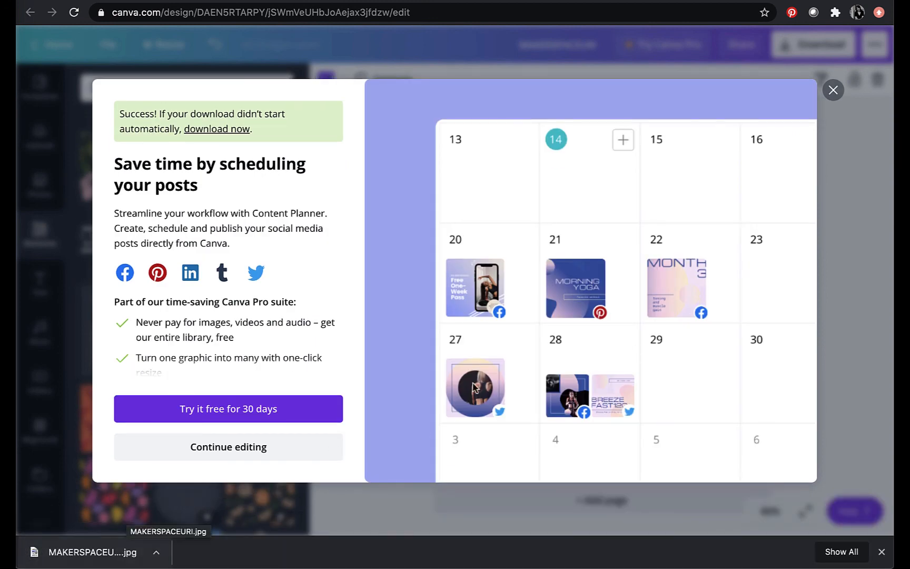
click(833, 90)
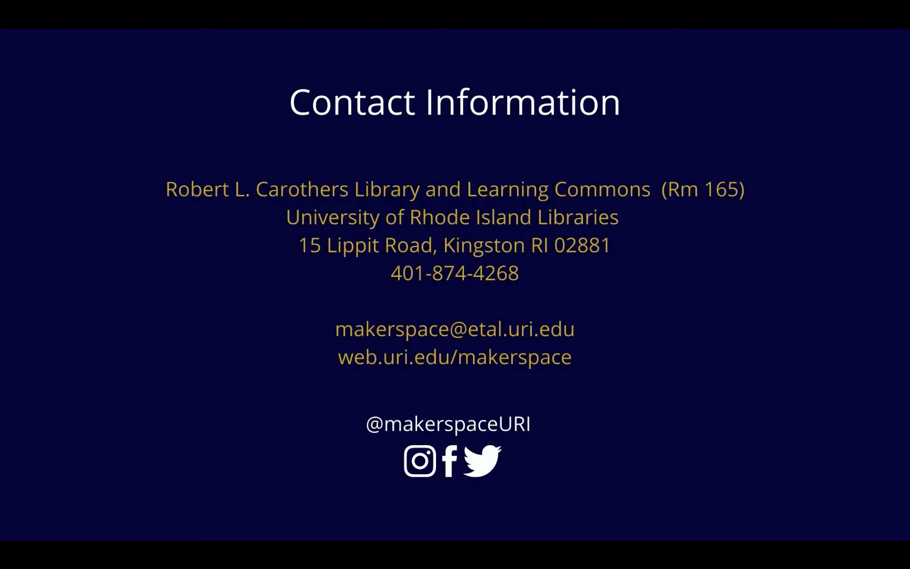